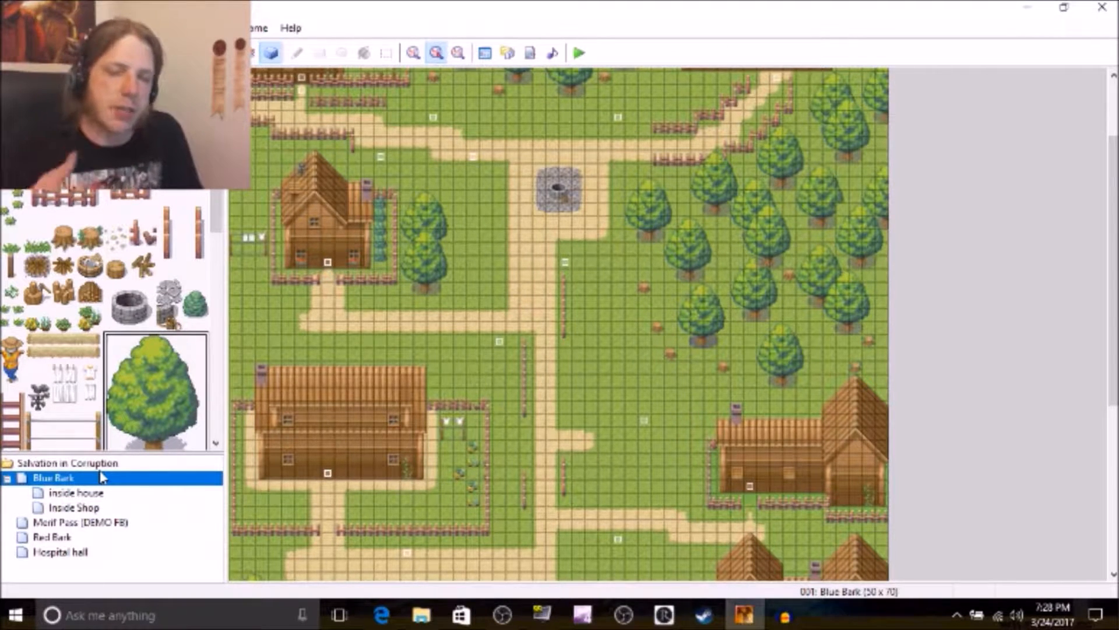
- Examine the event commands of the armored man's event EV023 beside the path west of the Blue Bark well
click(413, 53)
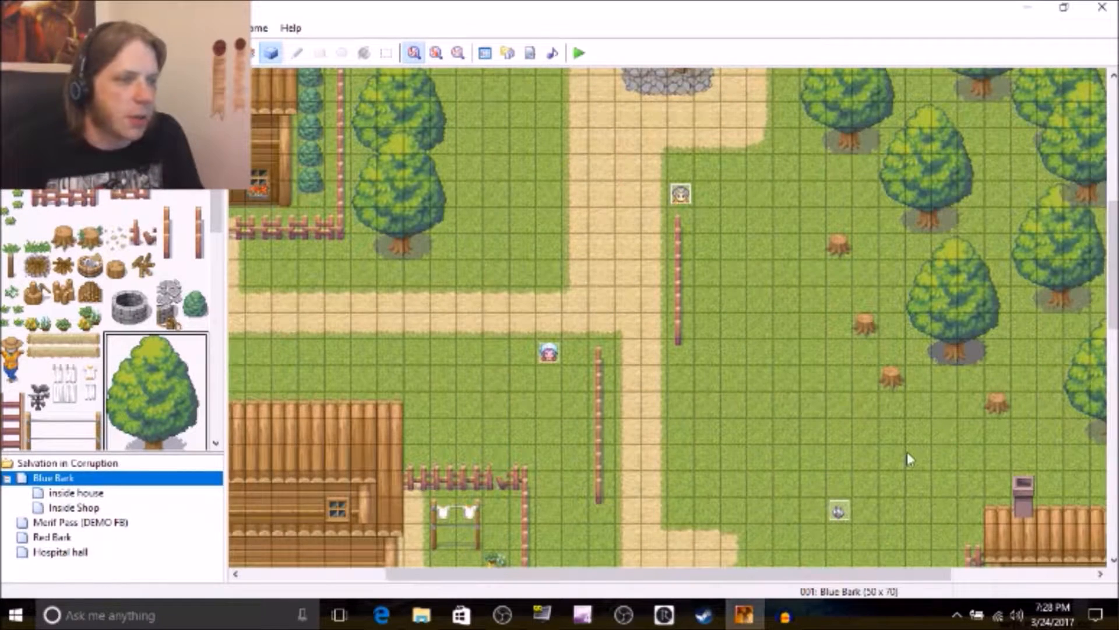
drag(1114, 326, 1113, 233)
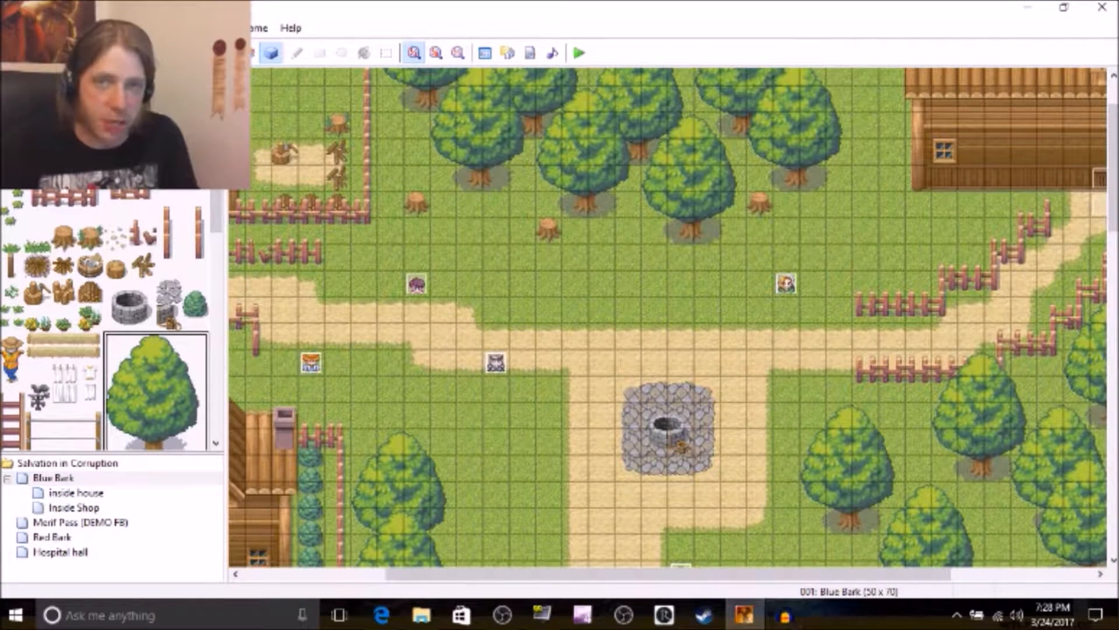
drag(1110, 185, 1110, 212)
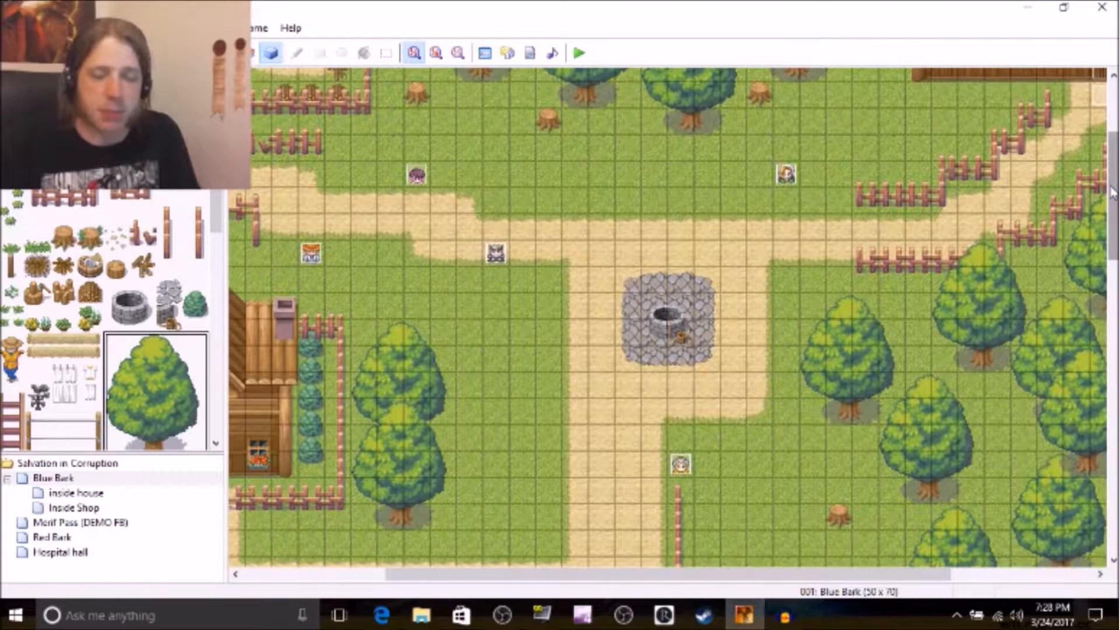
click(496, 257)
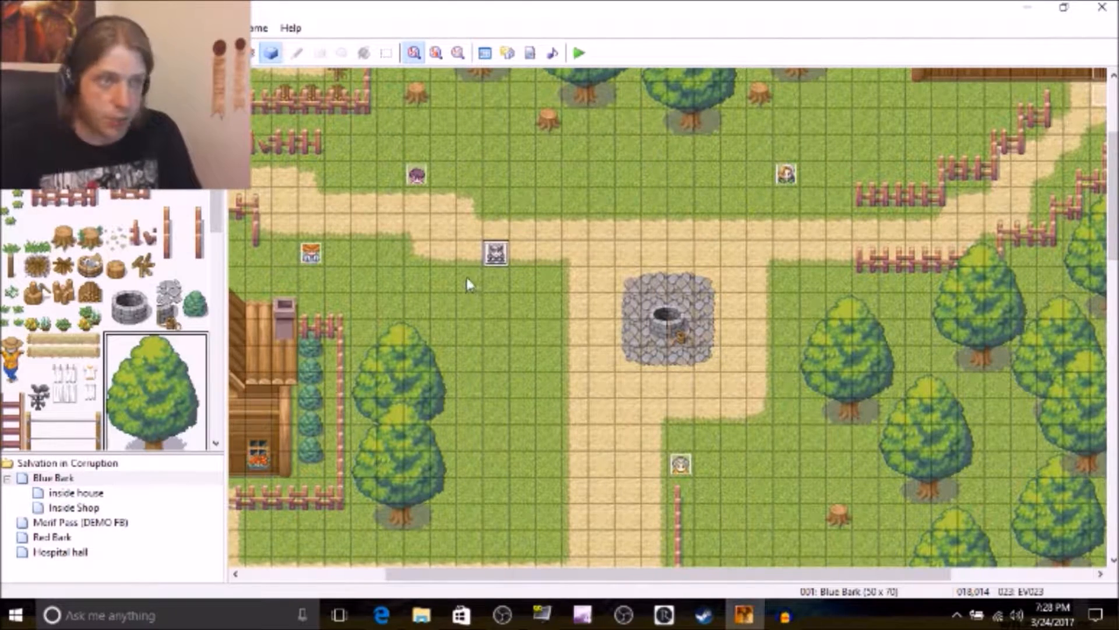
double_click(492, 266)
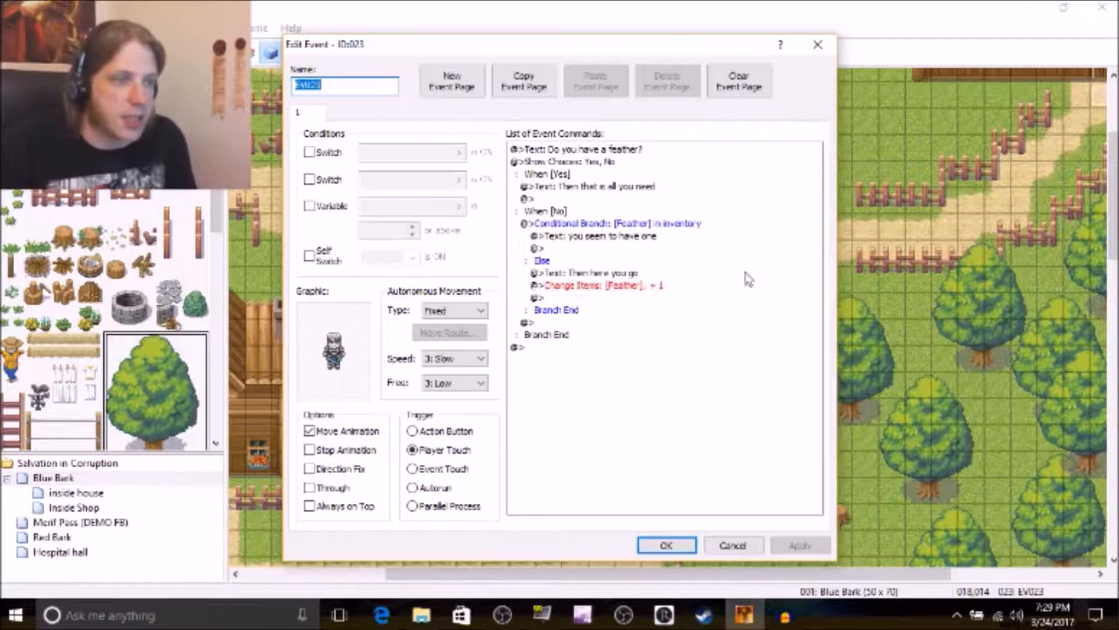
click(818, 45)
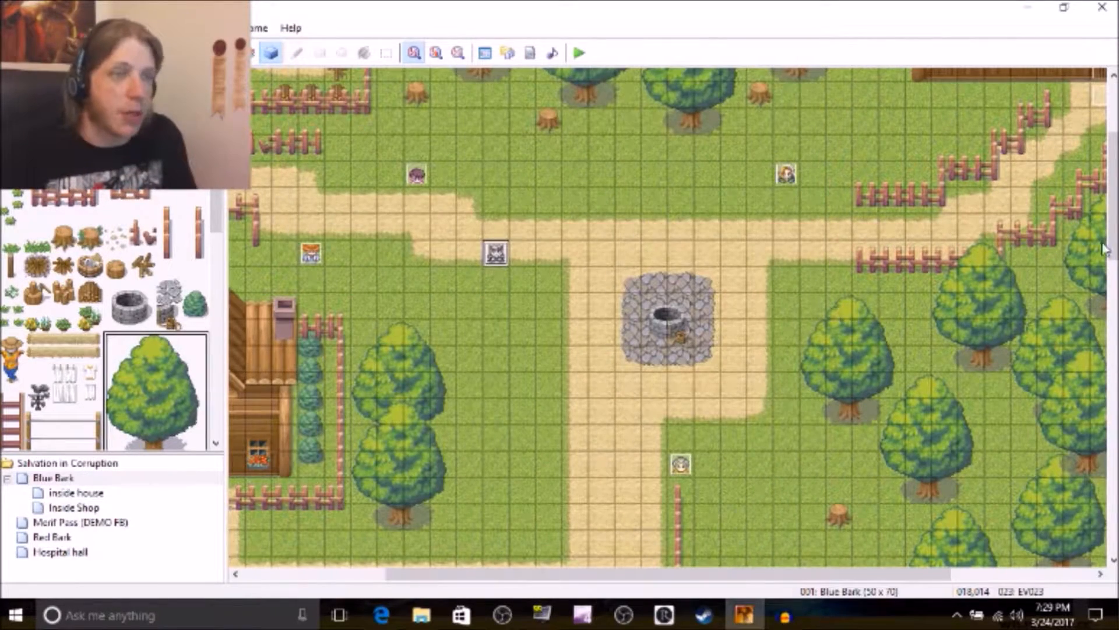
- View the southeast part of the Blue Bark map, and briefly playtest a new game from the existing starting position
drag(1111, 248, 1111, 542)
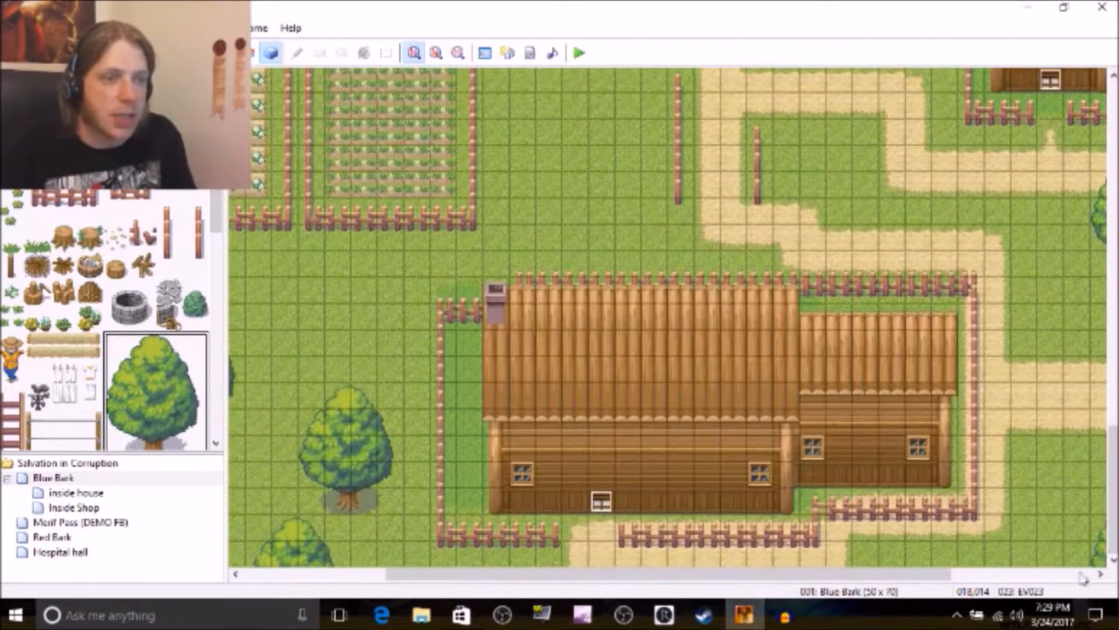
click(997, 577)
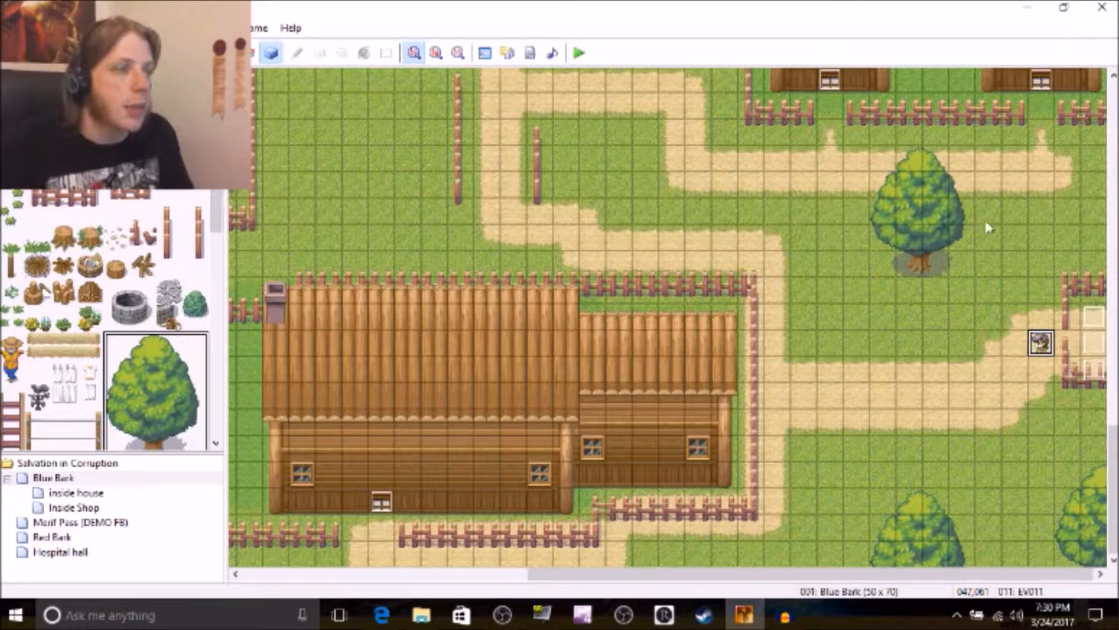
click(579, 53)
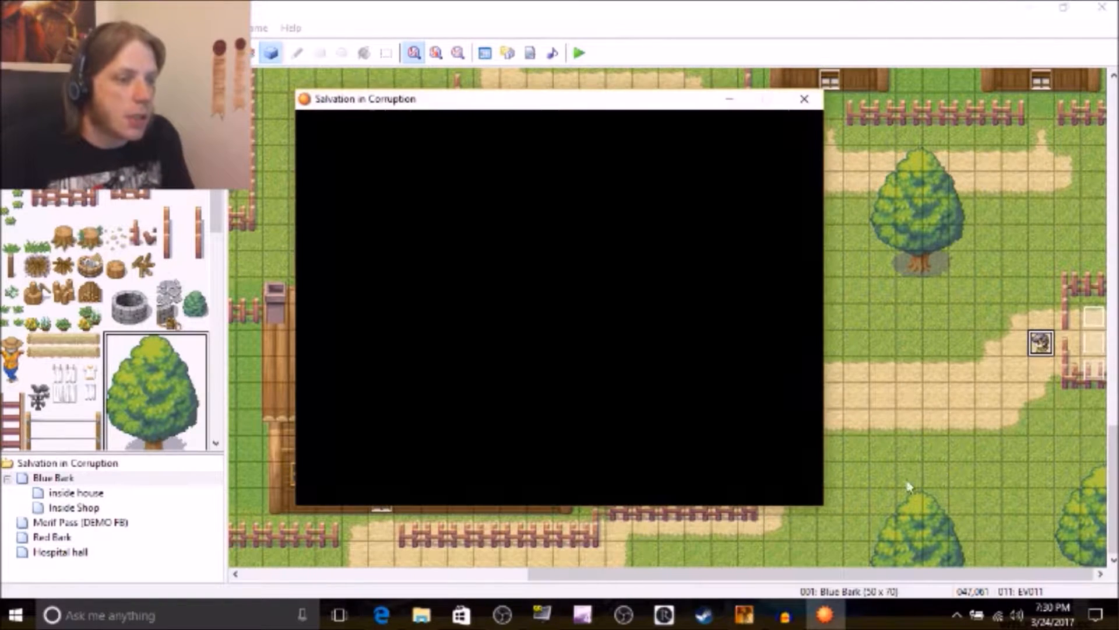
click(512, 619)
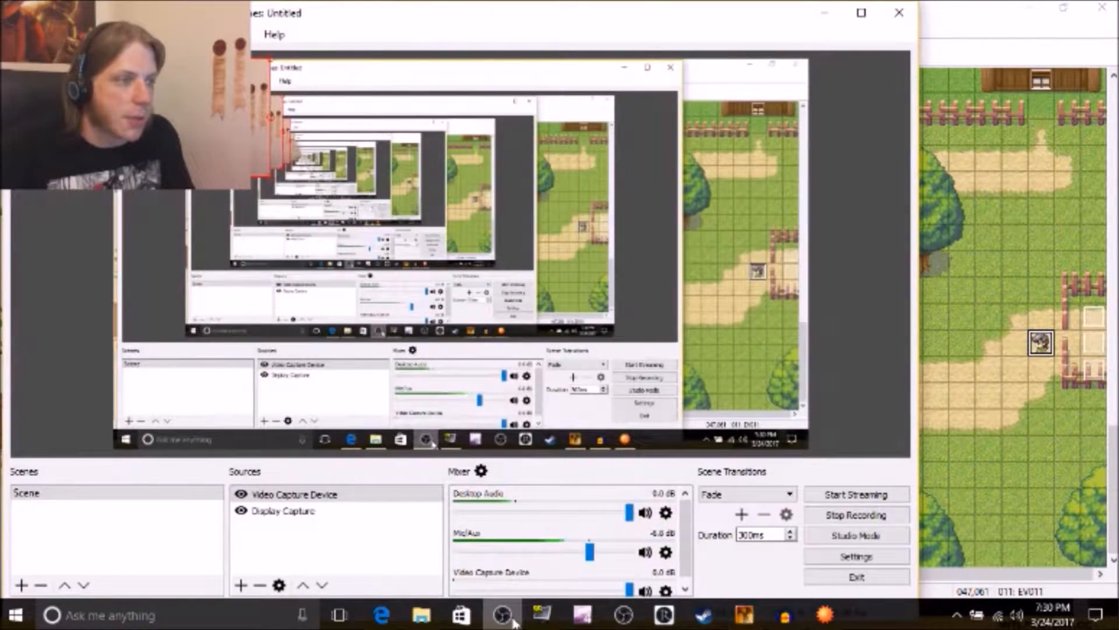
click(512, 619)
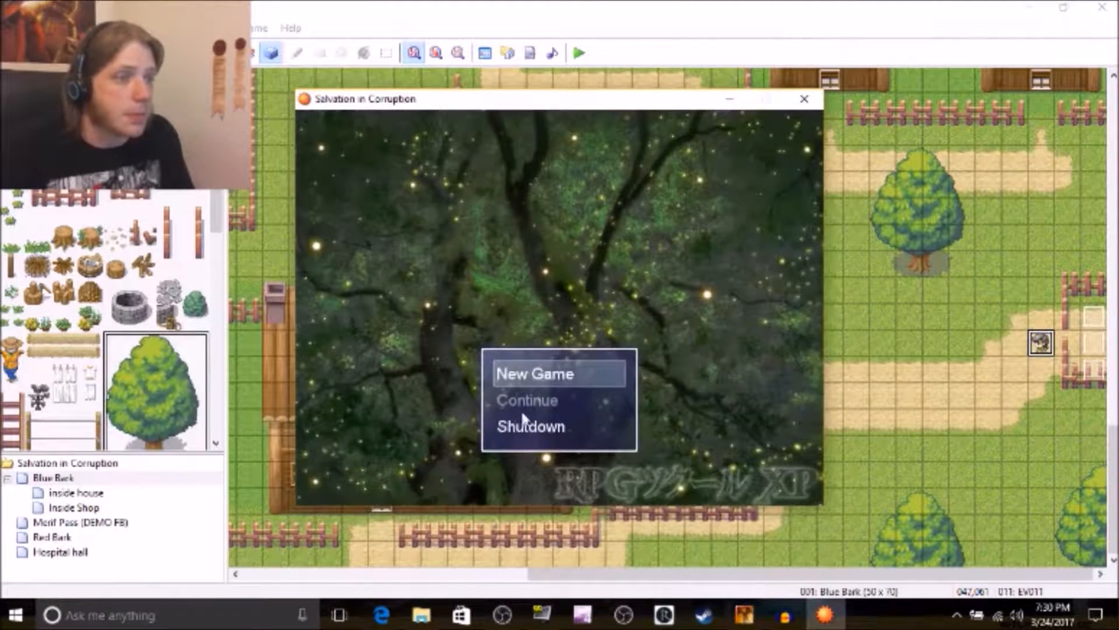
key(Return)
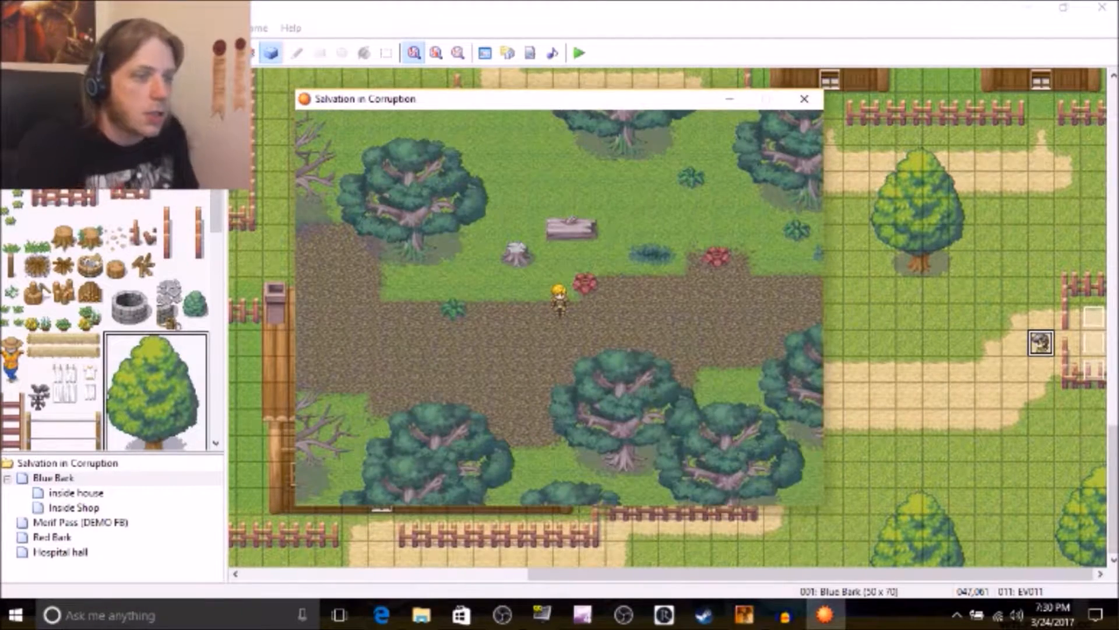
key(Left)
key(Up)
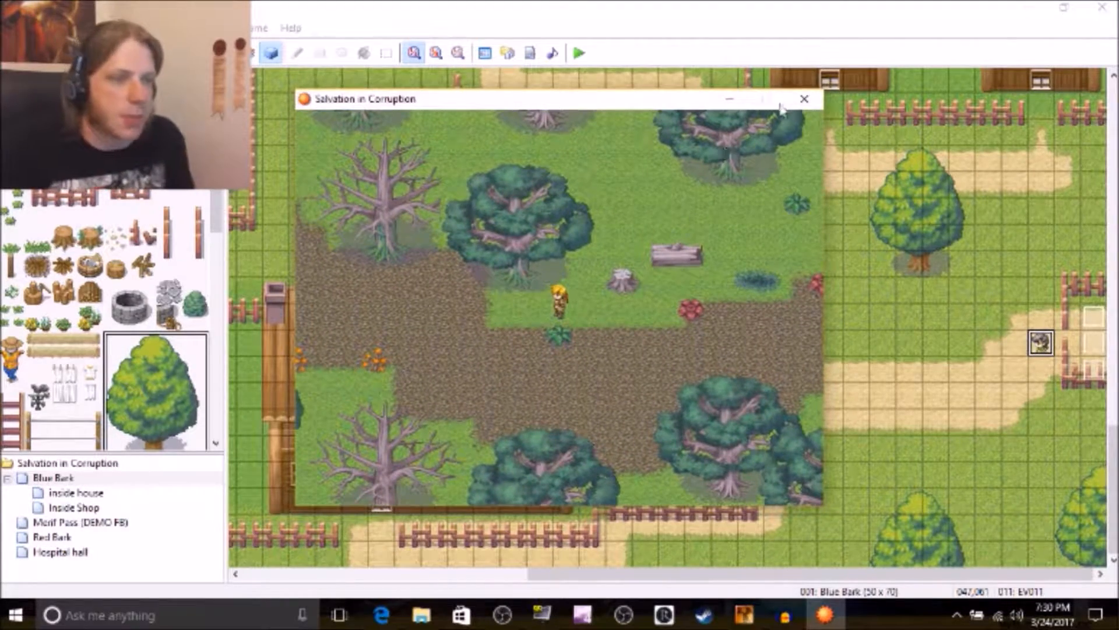
click(804, 99)
- Set the player's starting position on the Blue Bark path at tile 010,012, northwest of the well
drag(1108, 444, 1074, 193)
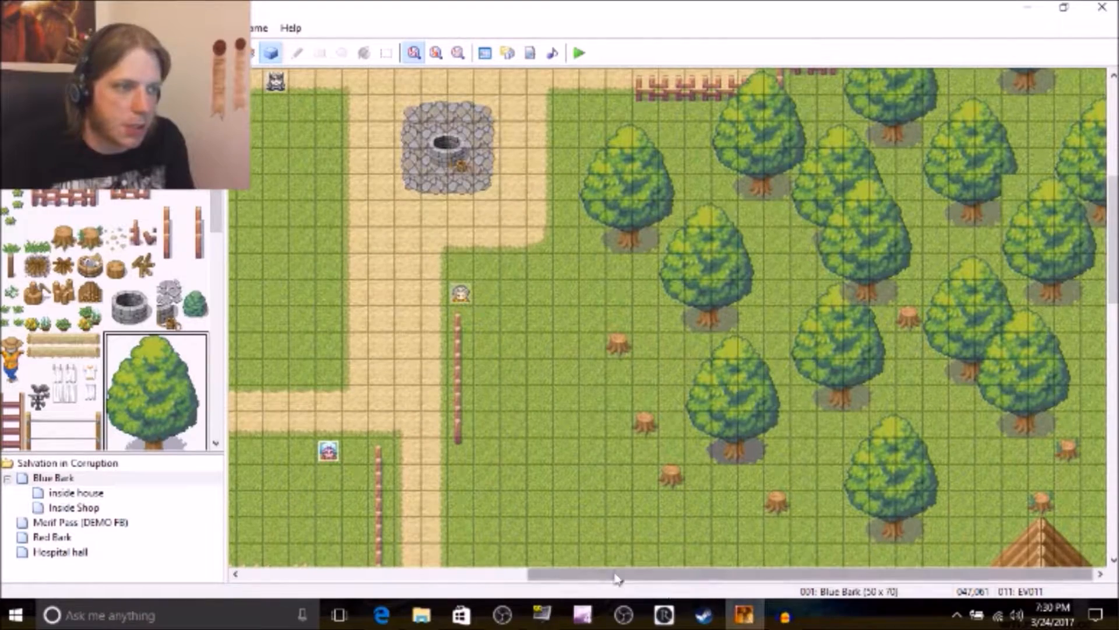
drag(613, 576, 425, 576)
drag(1113, 239, 1112, 165)
right_click(357, 324)
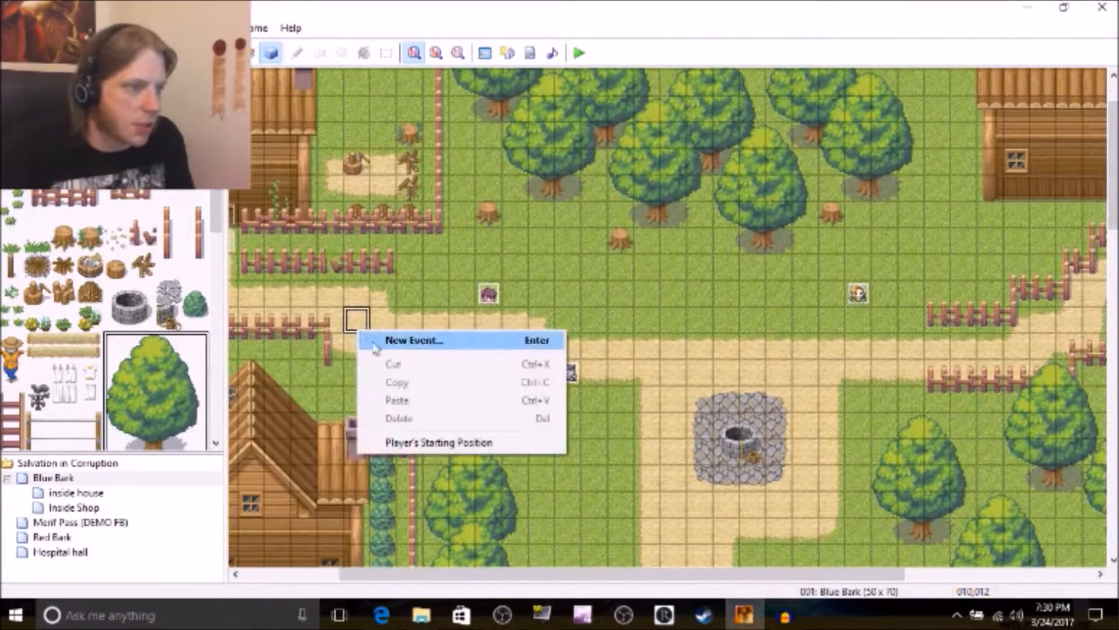
click(442, 443)
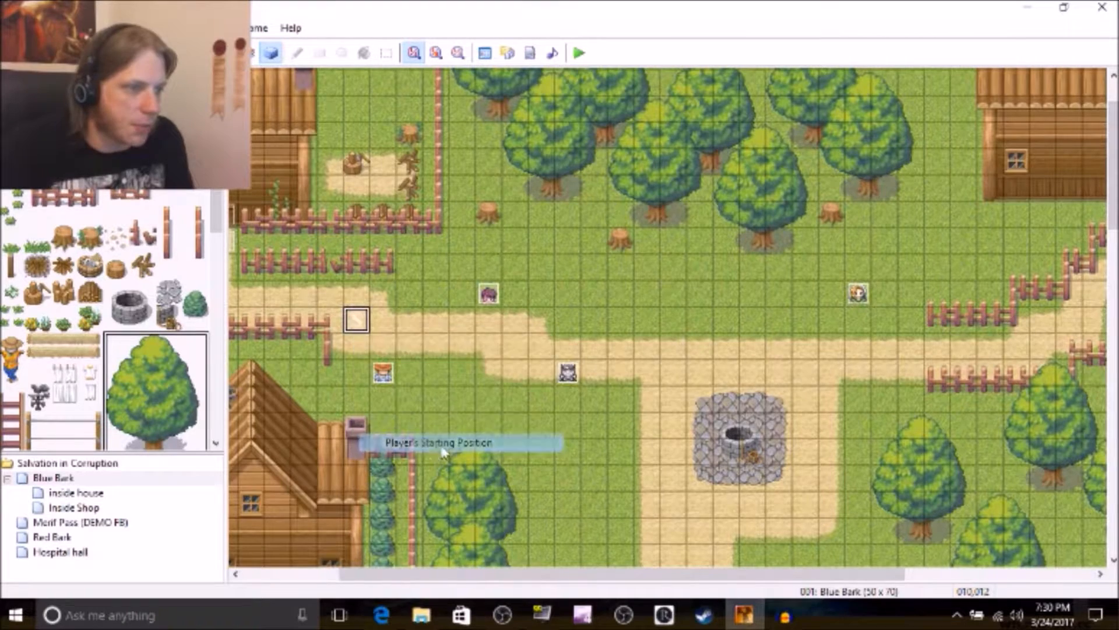
- Playtest a new game from the village path and walk the hero east toward the armored man
click(579, 53)
key(Return)
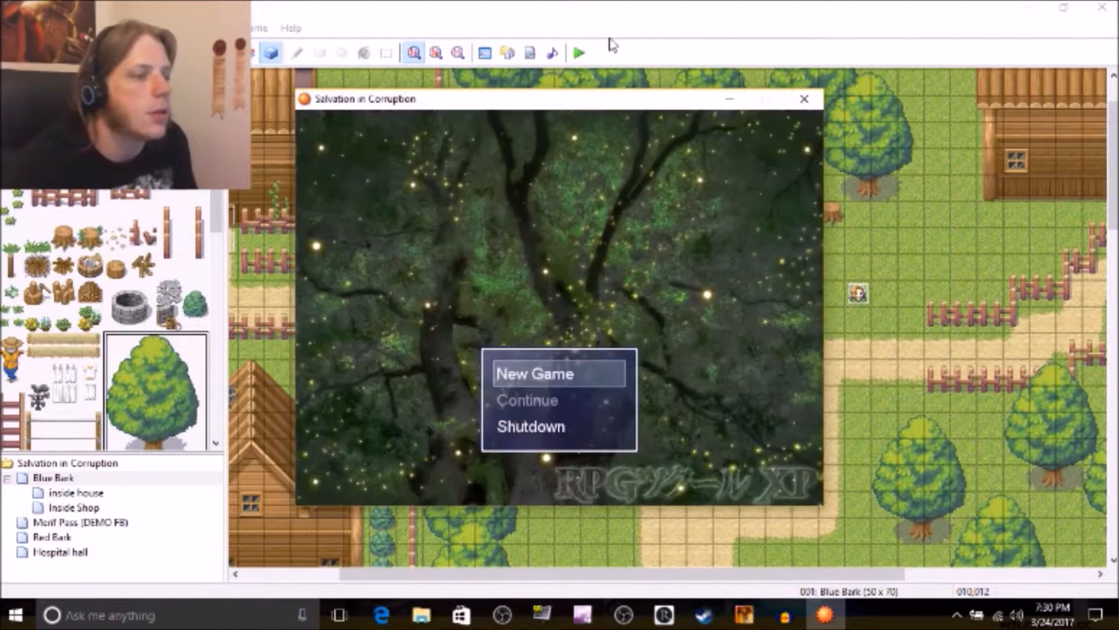
key(Return)
key(Down)
key(Right)
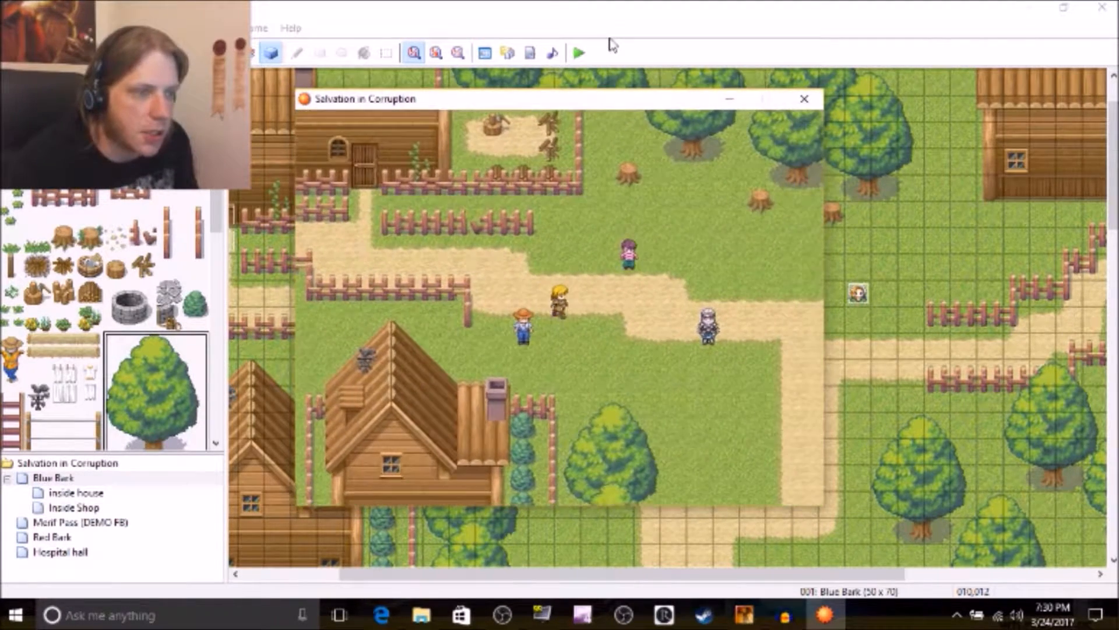
- Talk to the armored man near the well, answer Yes to his feather question and close his reply
key(Right)
key(Down)
key(Return)
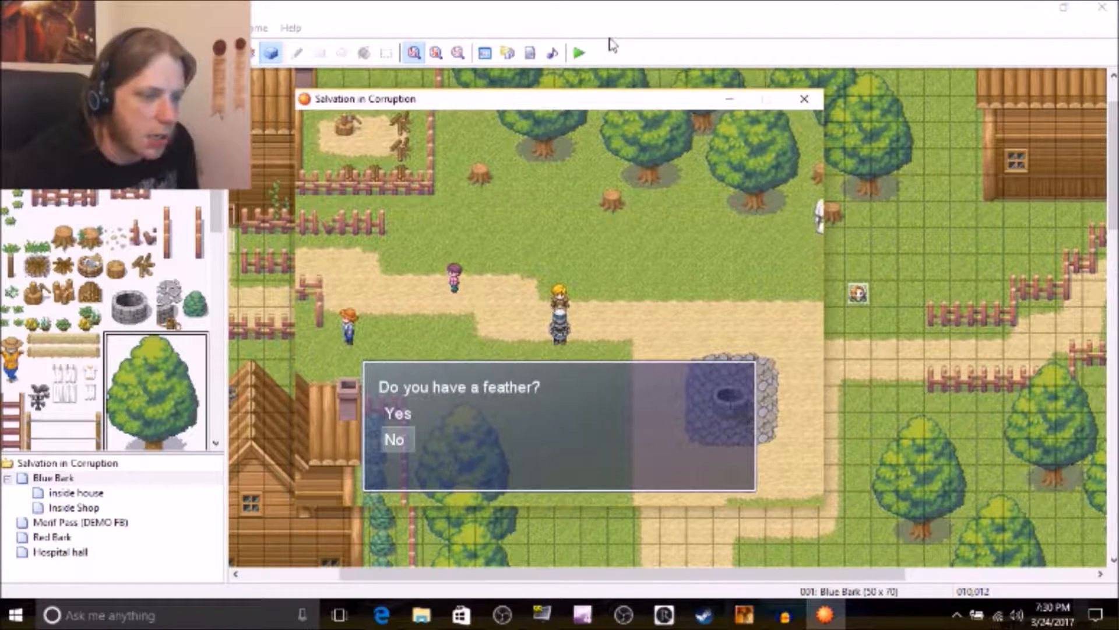
key(Up)
key(Return)
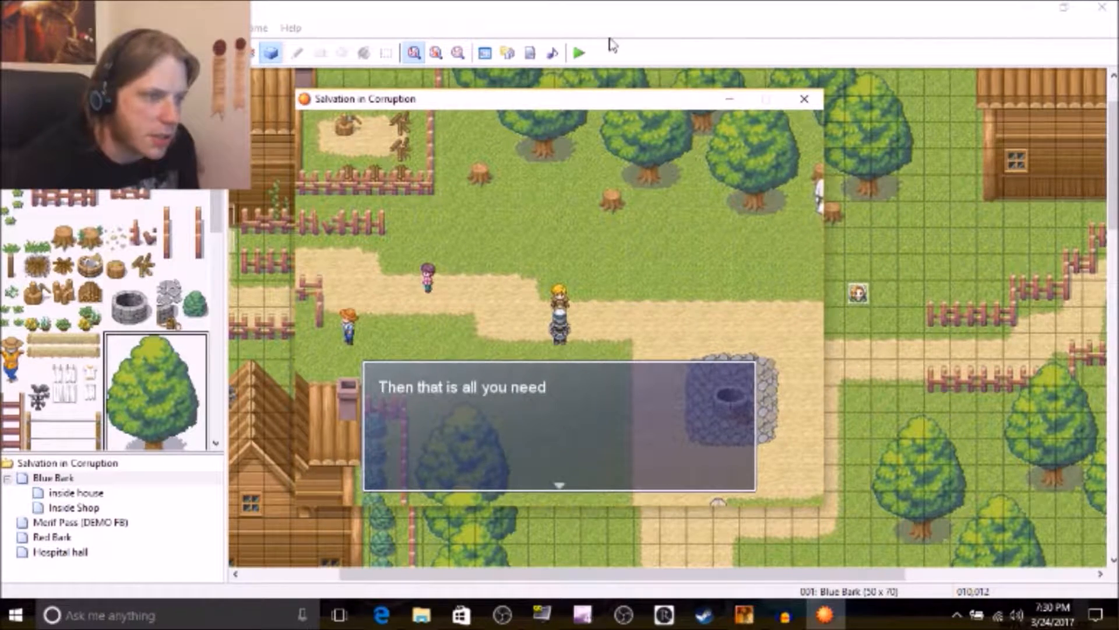
key(Return)
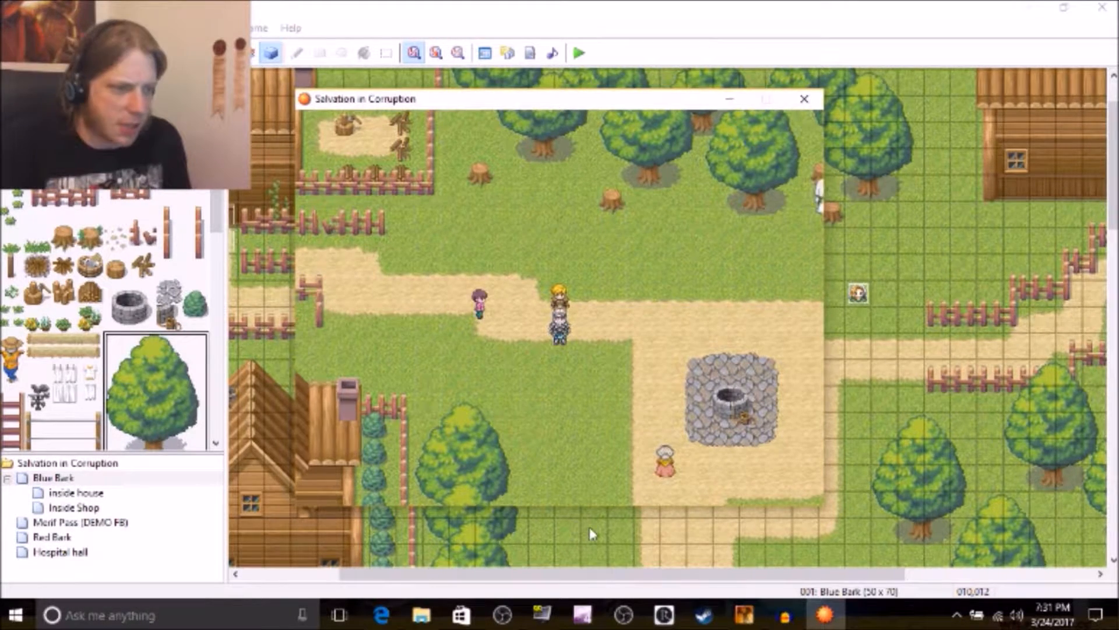
key(alt+Tab)
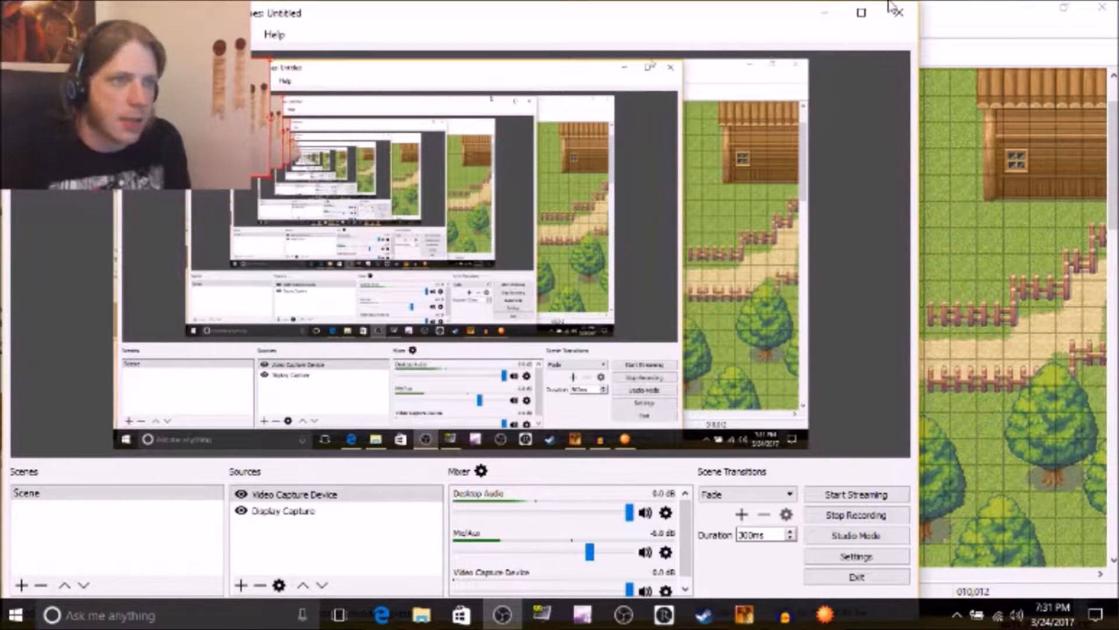
click(941, 7)
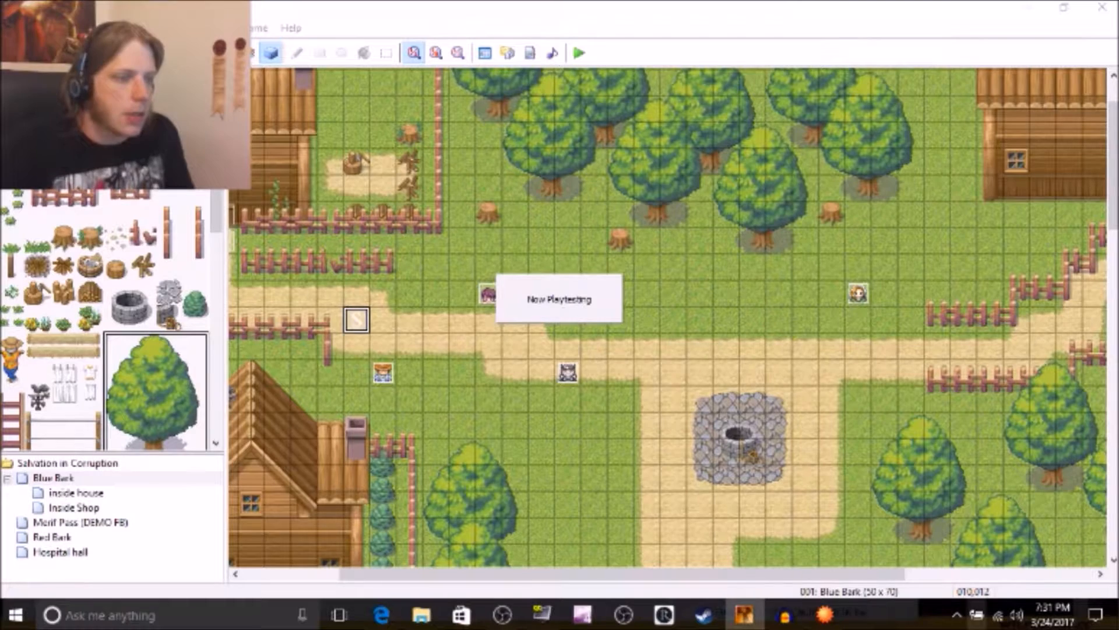
click(827, 613)
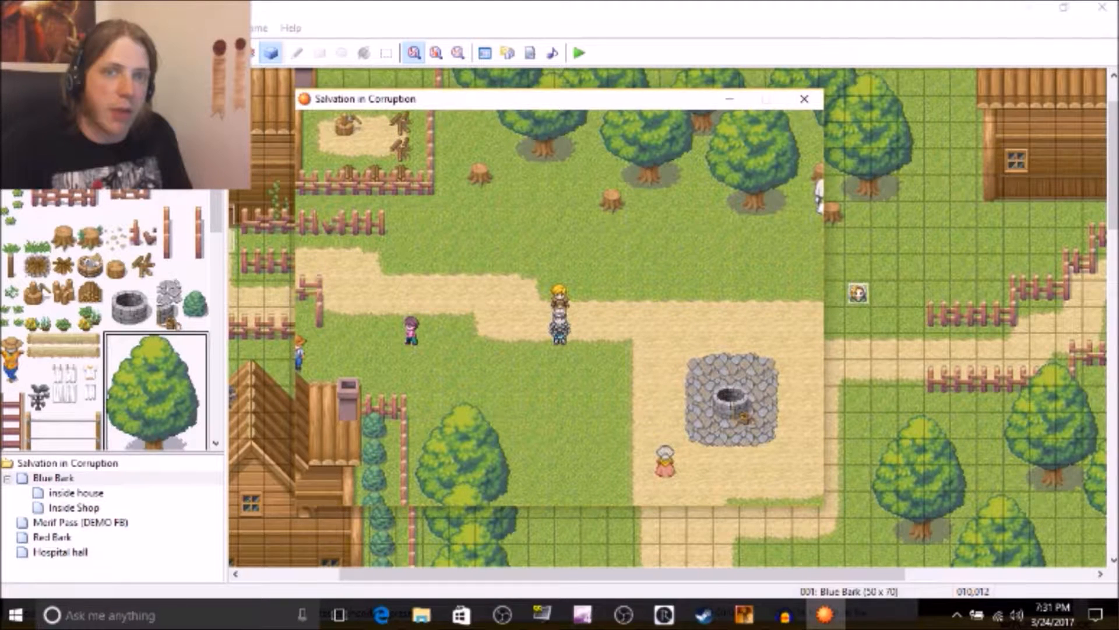
- Talk to the armored man again, check the item inventory, and answer Yes to his feather question
key(Return)
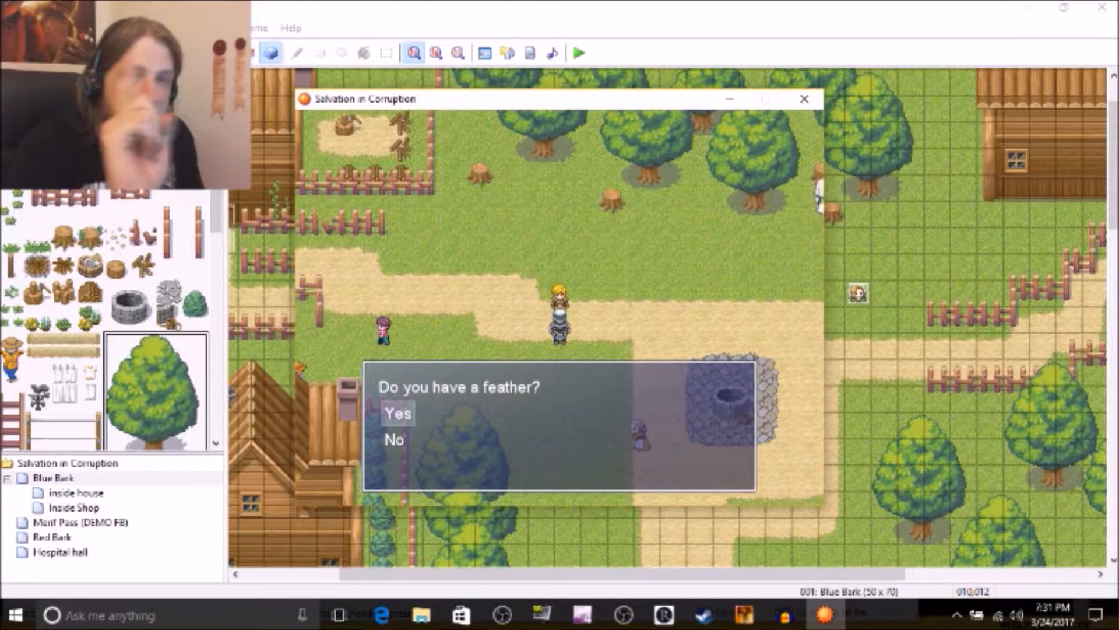
key(Return)
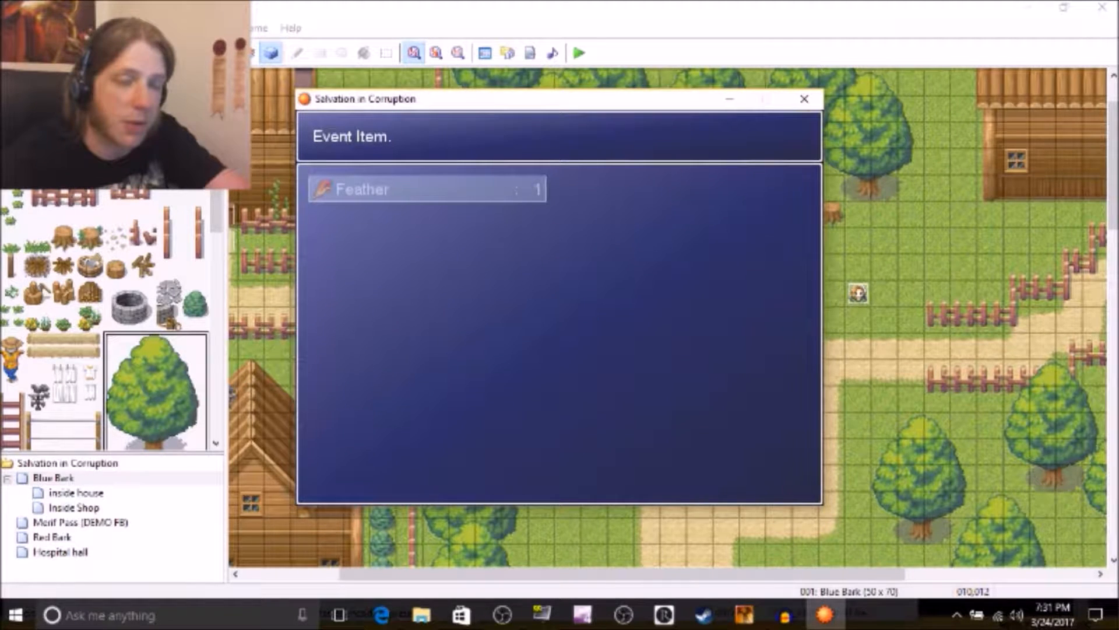
key(Return)
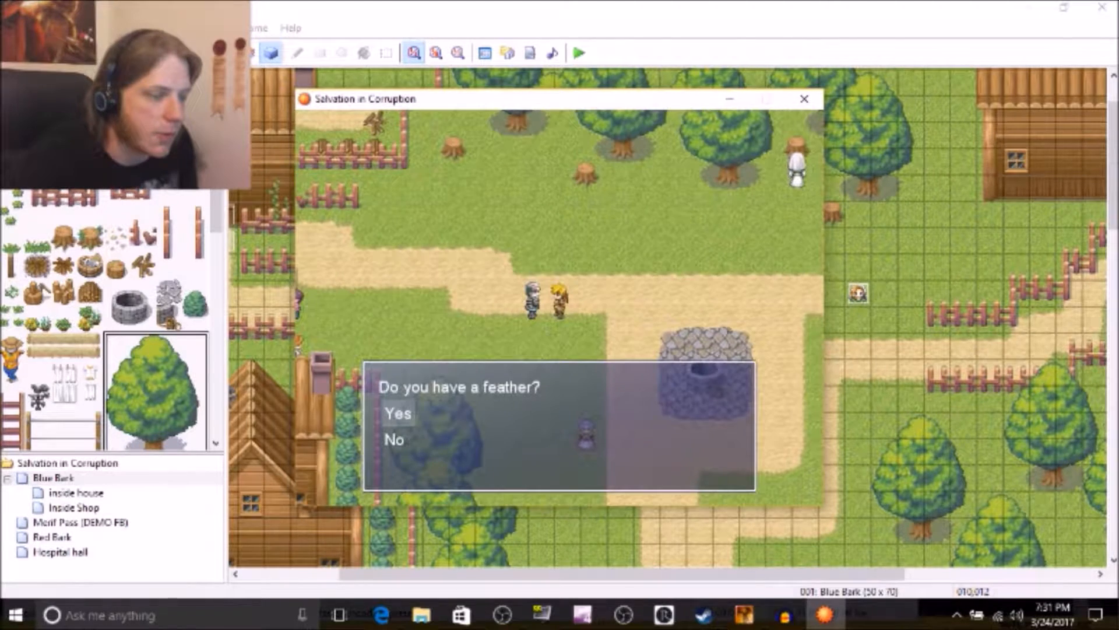
key(Return)
key(Return)
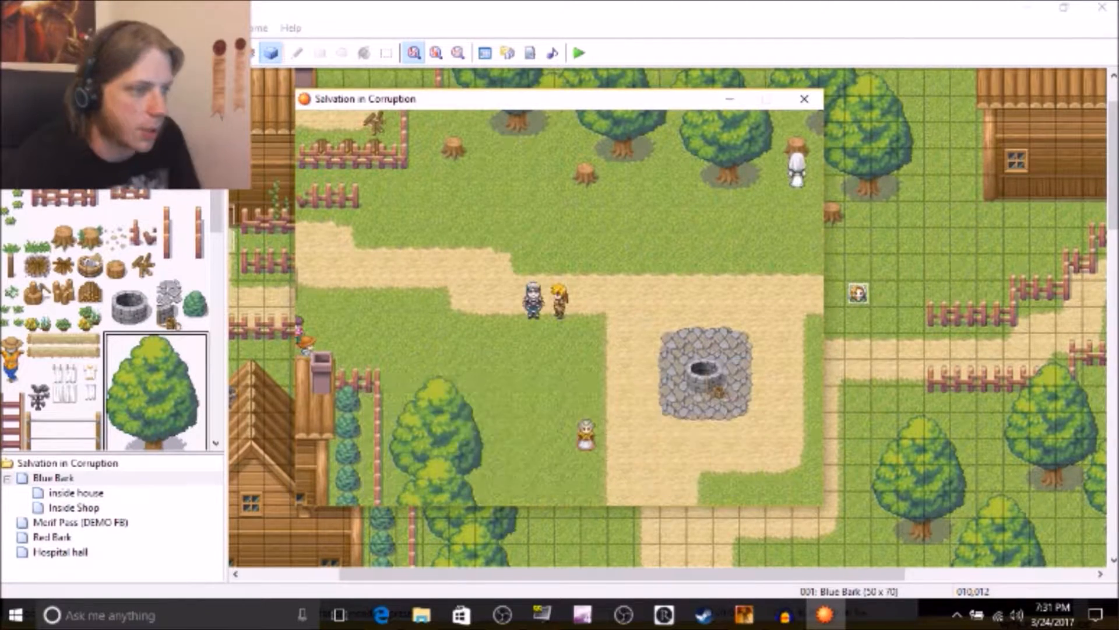
- Check the party's item inventory for the Feather and return to the village map
key(Escape)
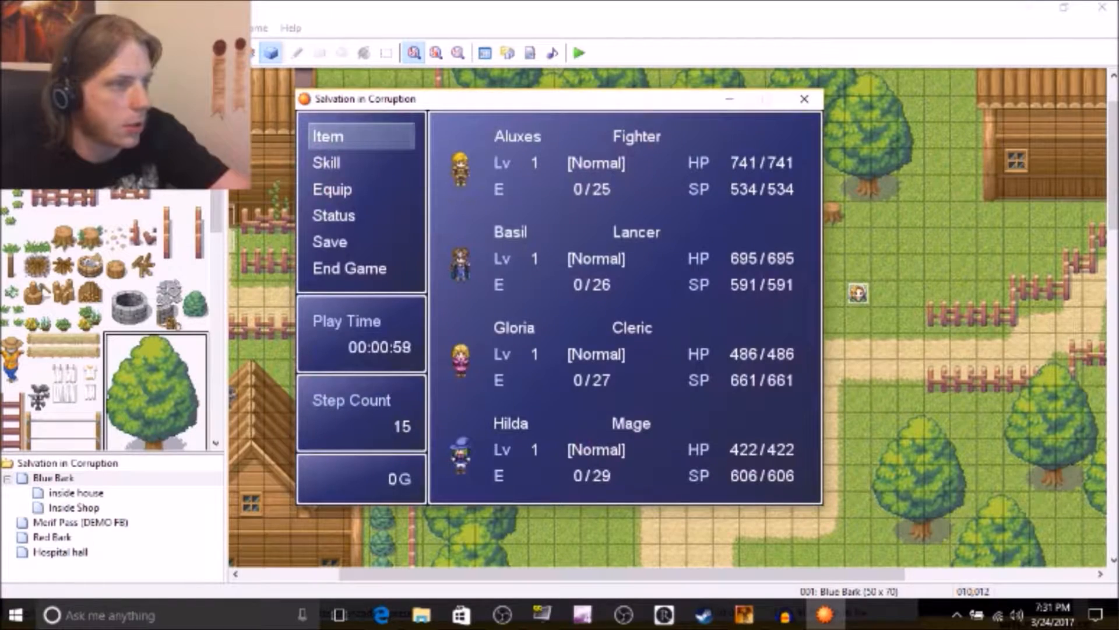
key(Return)
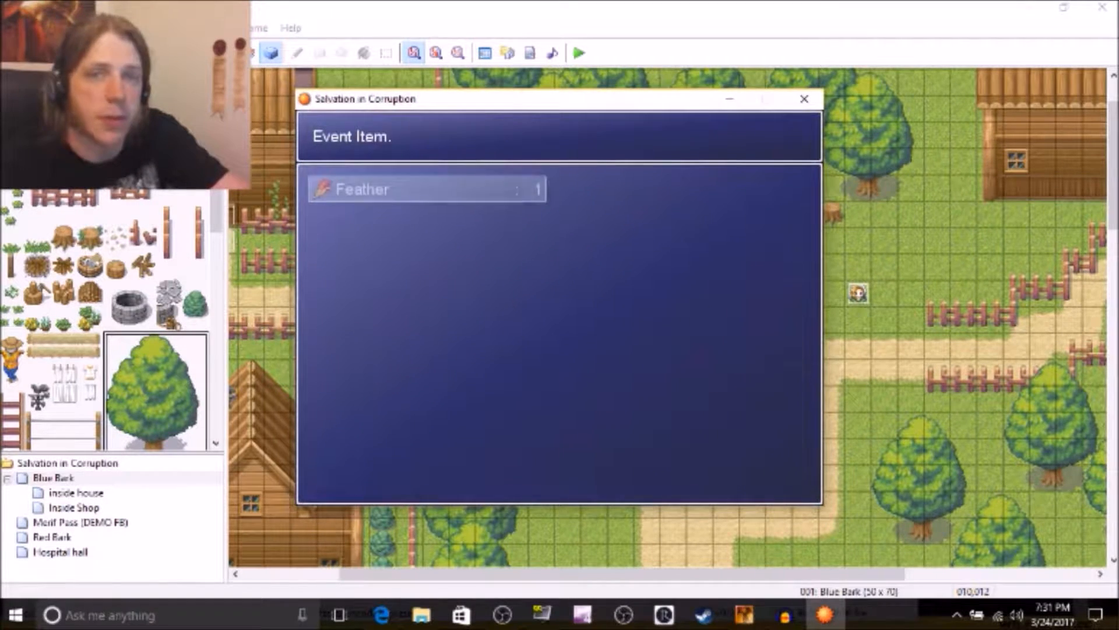
key(Escape)
key(Escape)
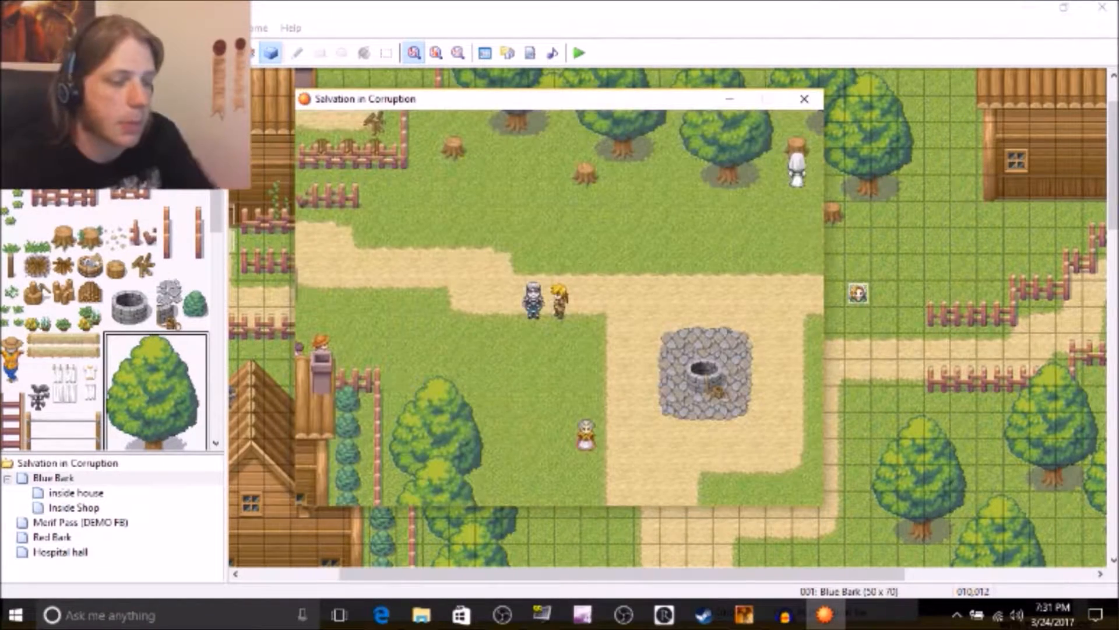
- Walk the hero from the armored man south and east through the village to the guard at the eastern gate
key(Right)
key(Down)
key(Down)
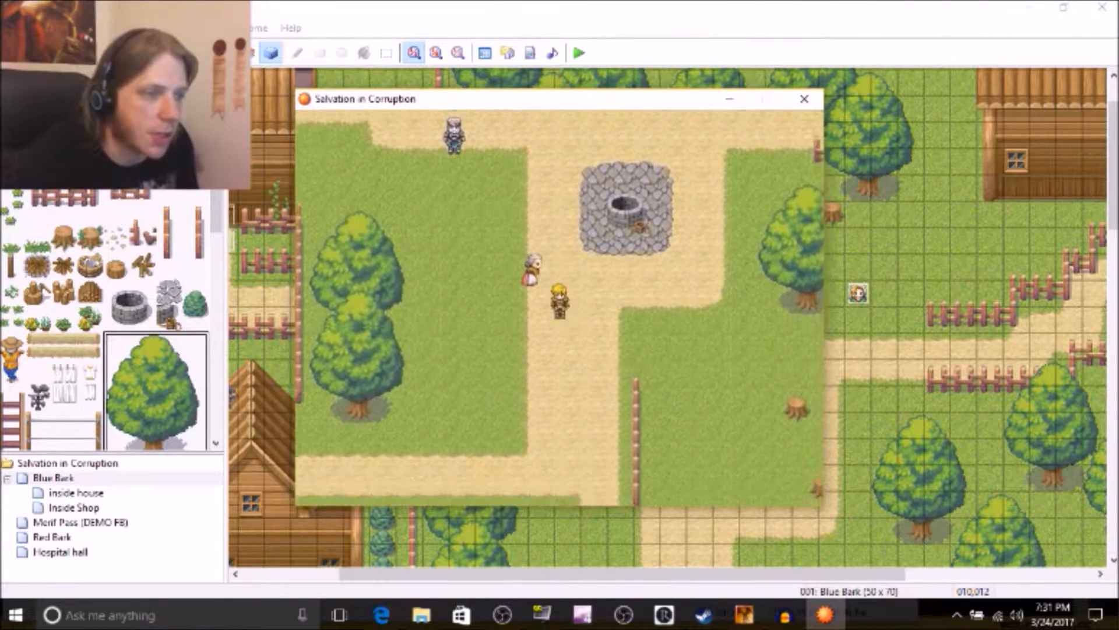
key(Down)
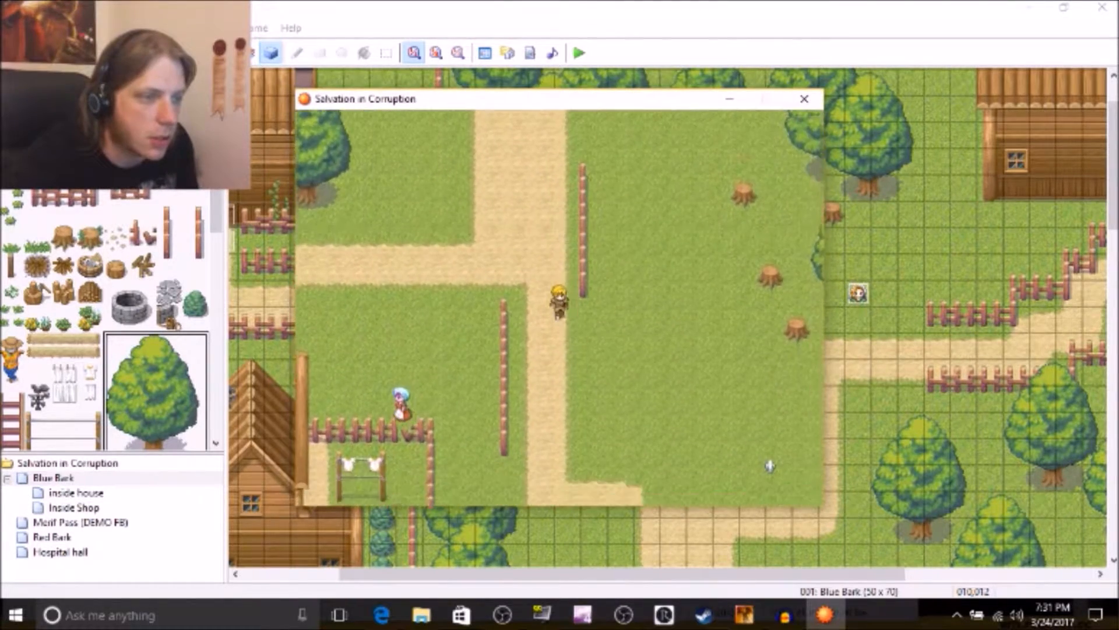
key(Down)
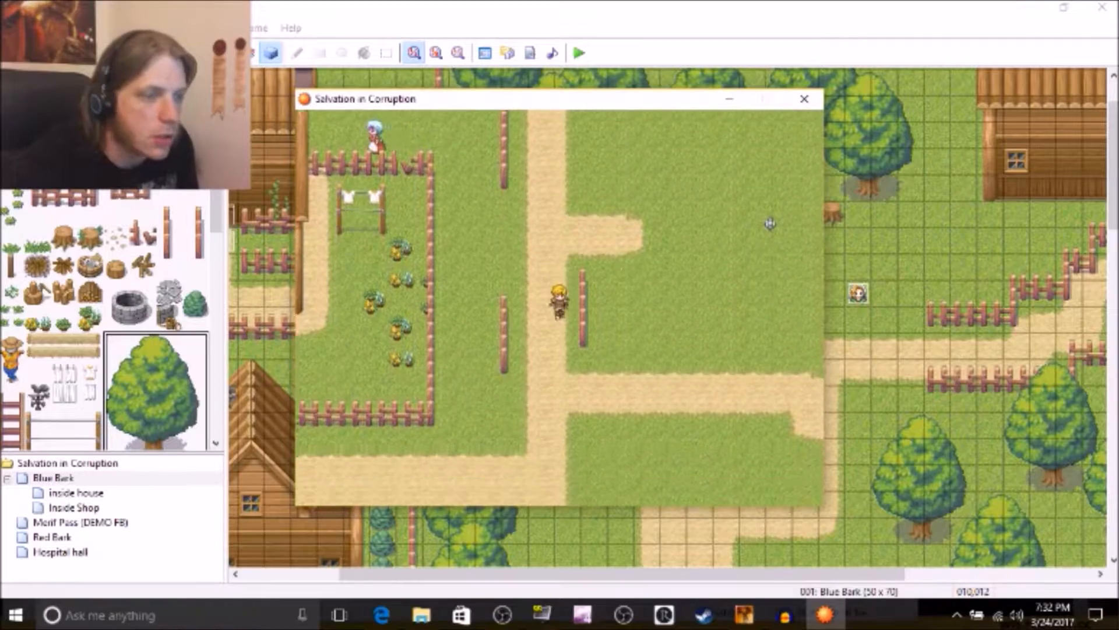
key(Right)
key(Right)
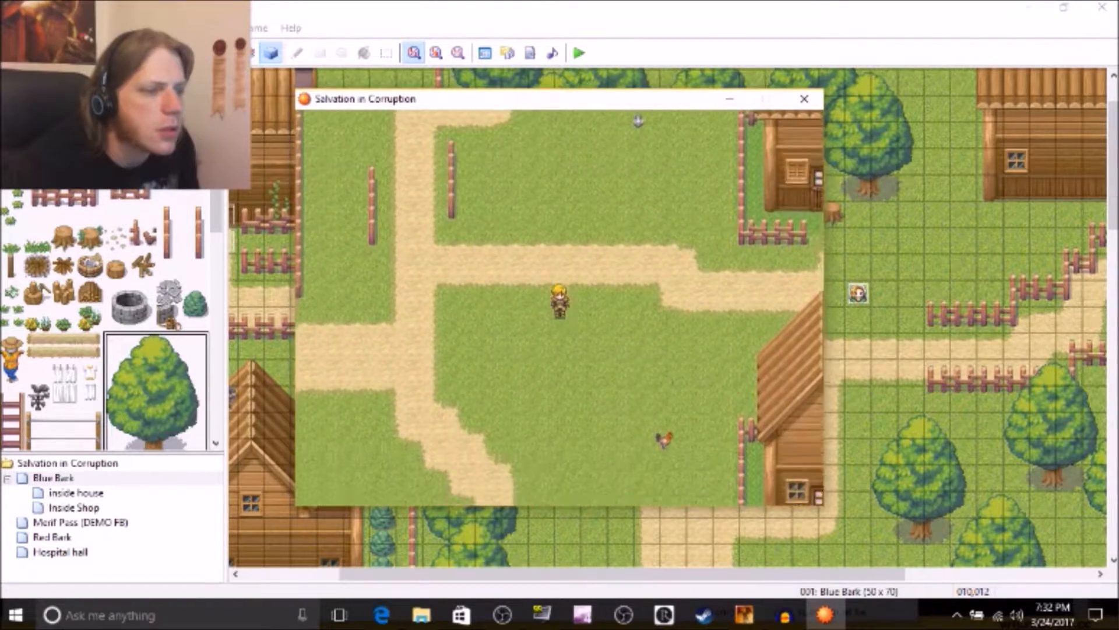
key(Down)
key(Down)
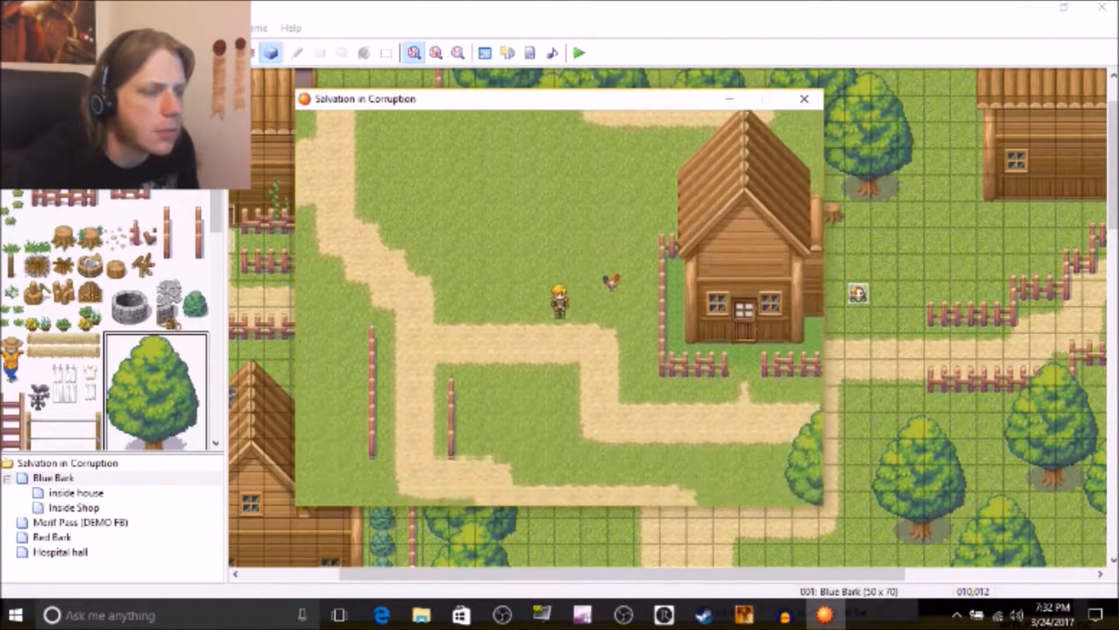
key(Right)
key(Down)
key(Right)
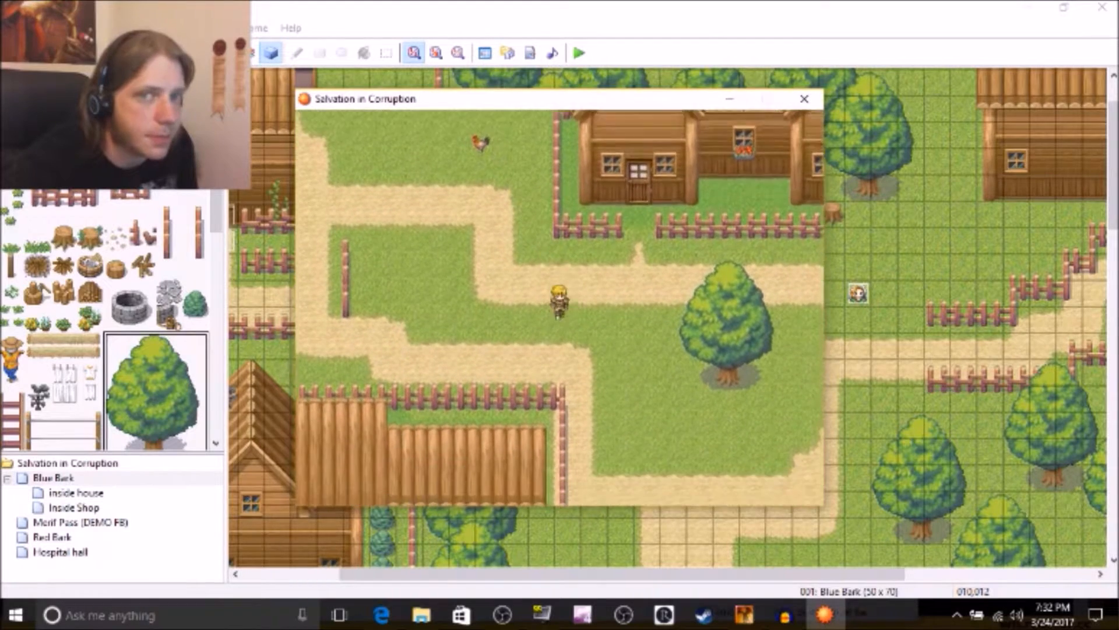
key(Down)
key(Right)
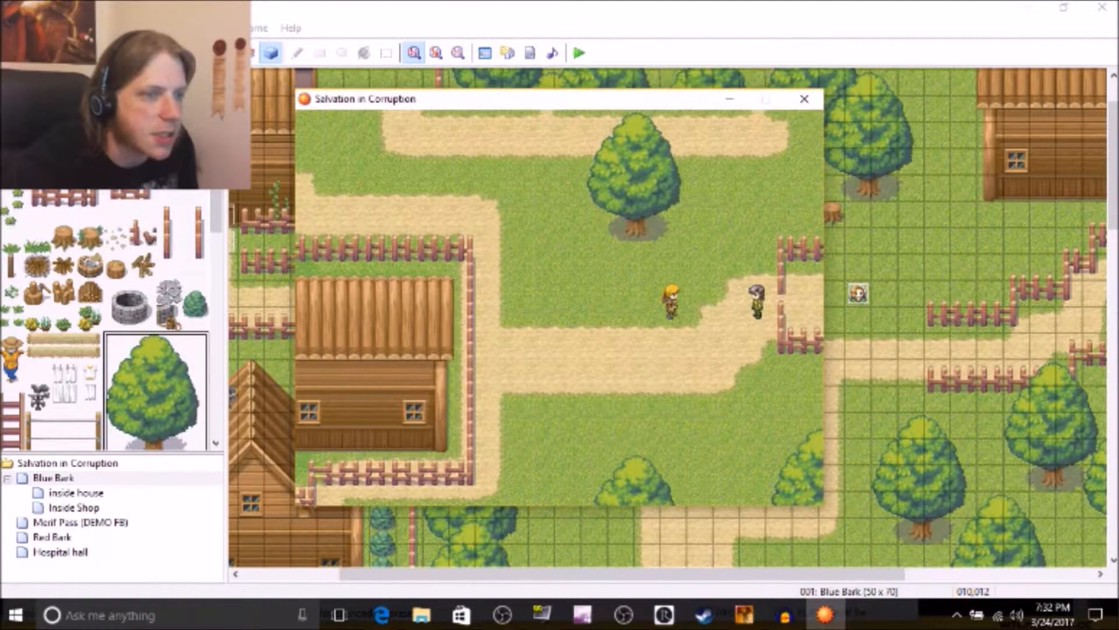
- Talk to the guard at the eastern gate, answer No to his choice and close his reply
key(Right)
key(Return)
key(Return)
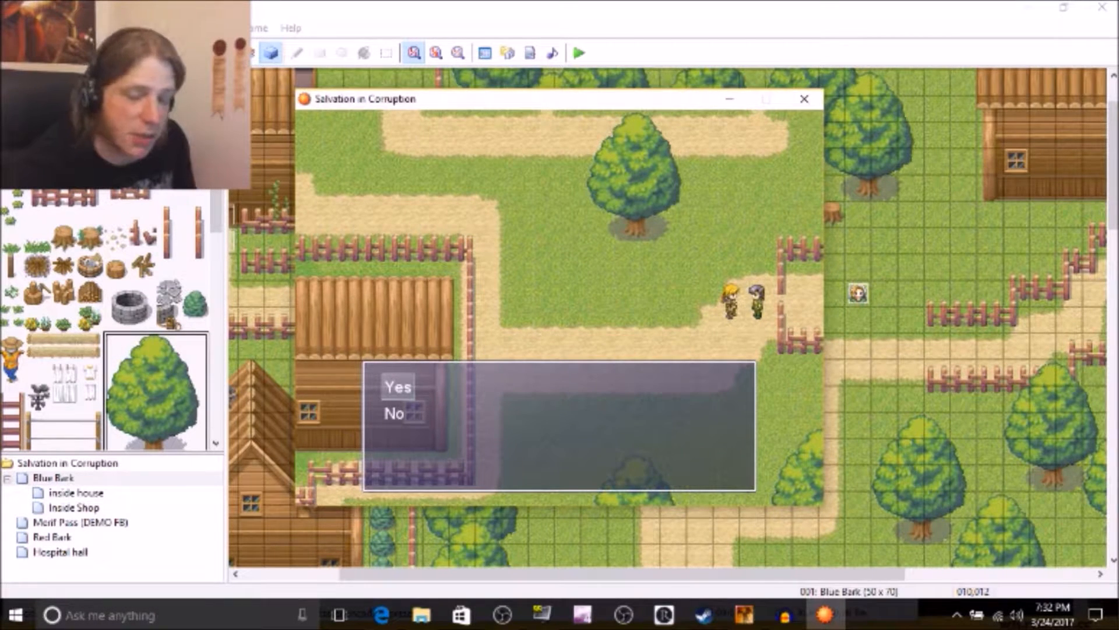
key(Down)
key(Return)
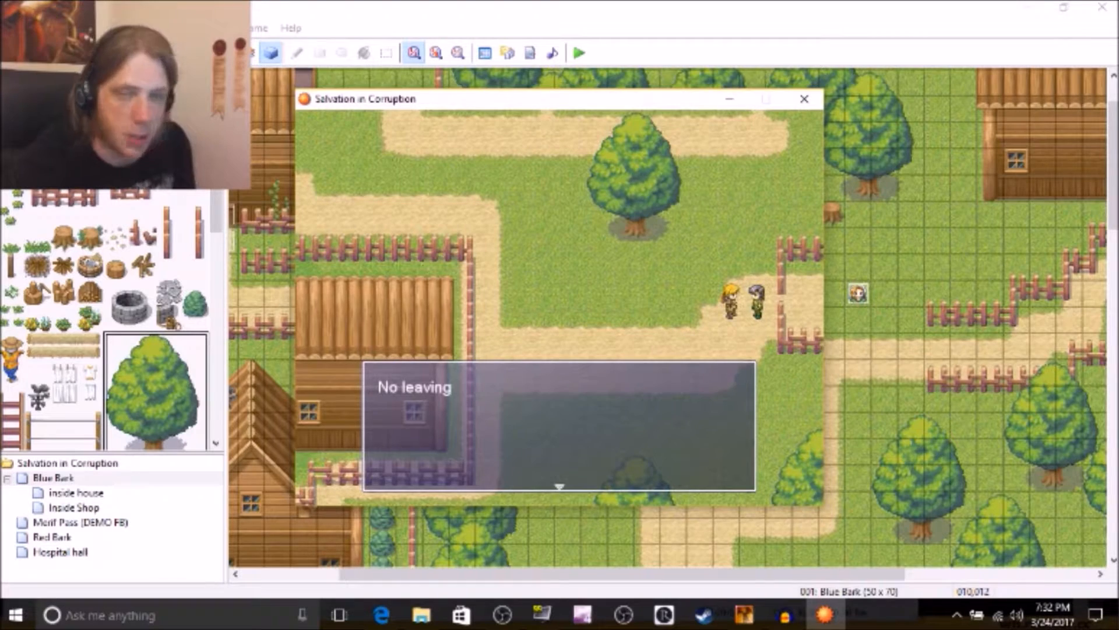
key(Return)
- Talk to the gate guard again, answer Yes, and walk the hero through the gate to the forest map and back
key(Return)
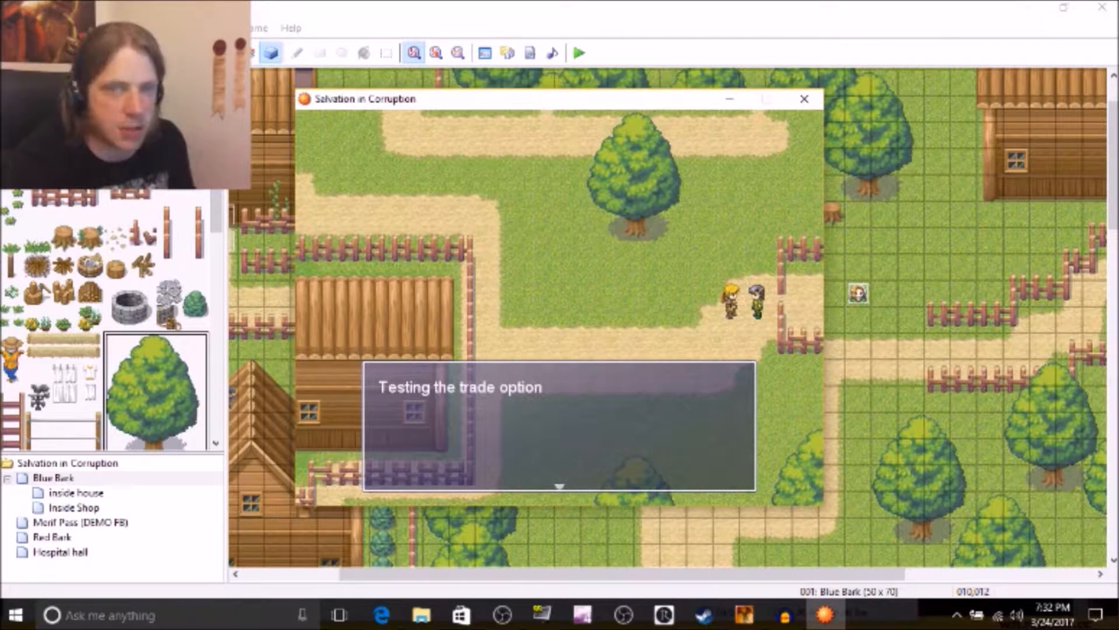
key(Return)
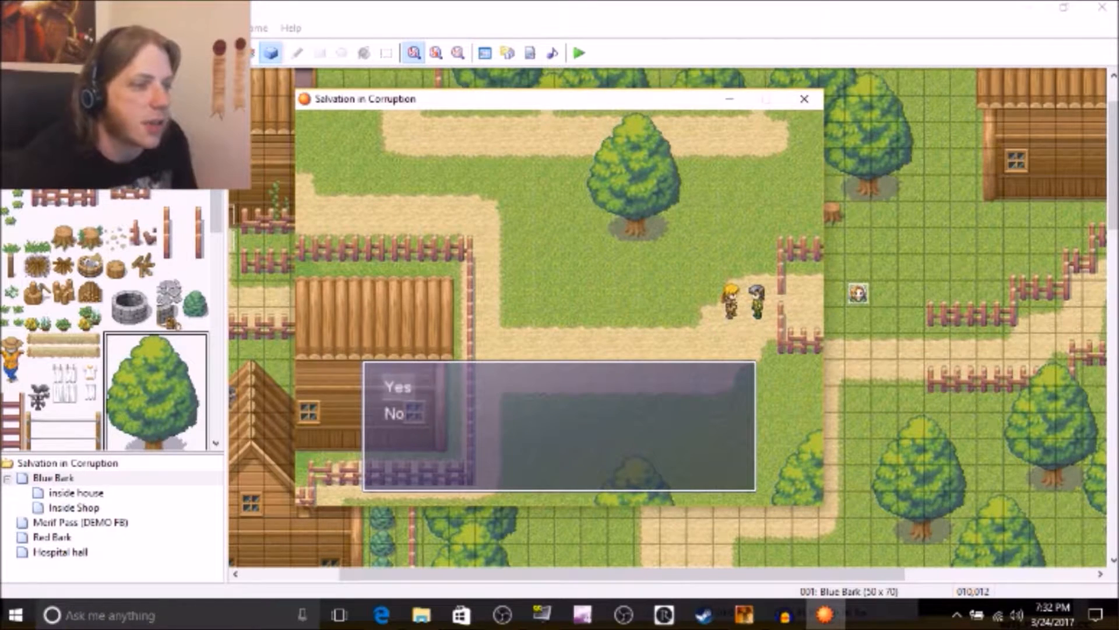
key(Return)
key(Right)
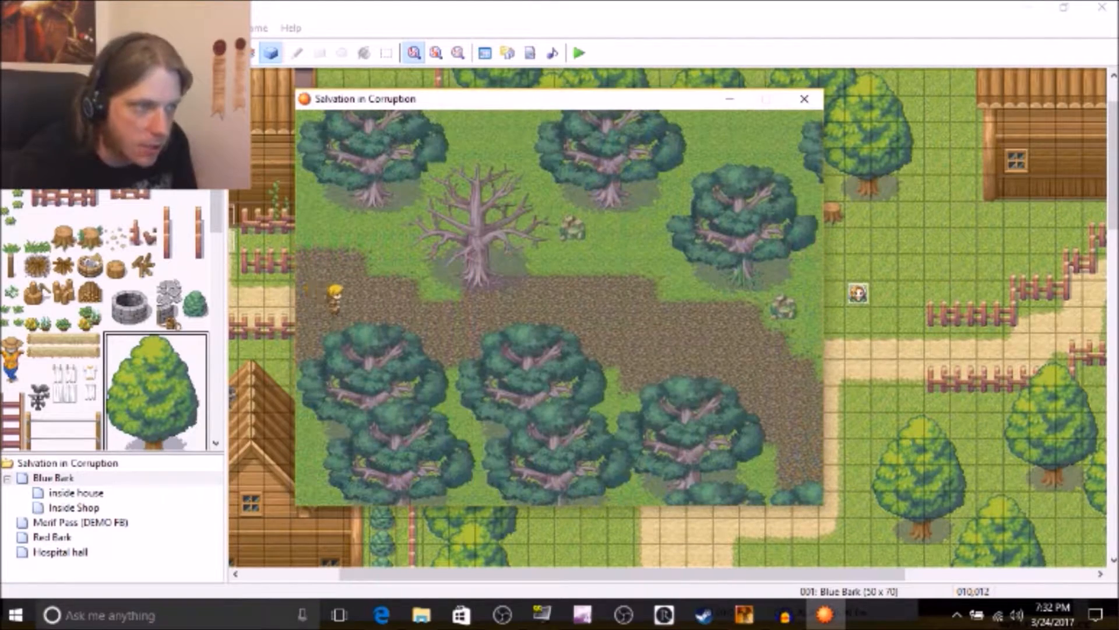
key(Left)
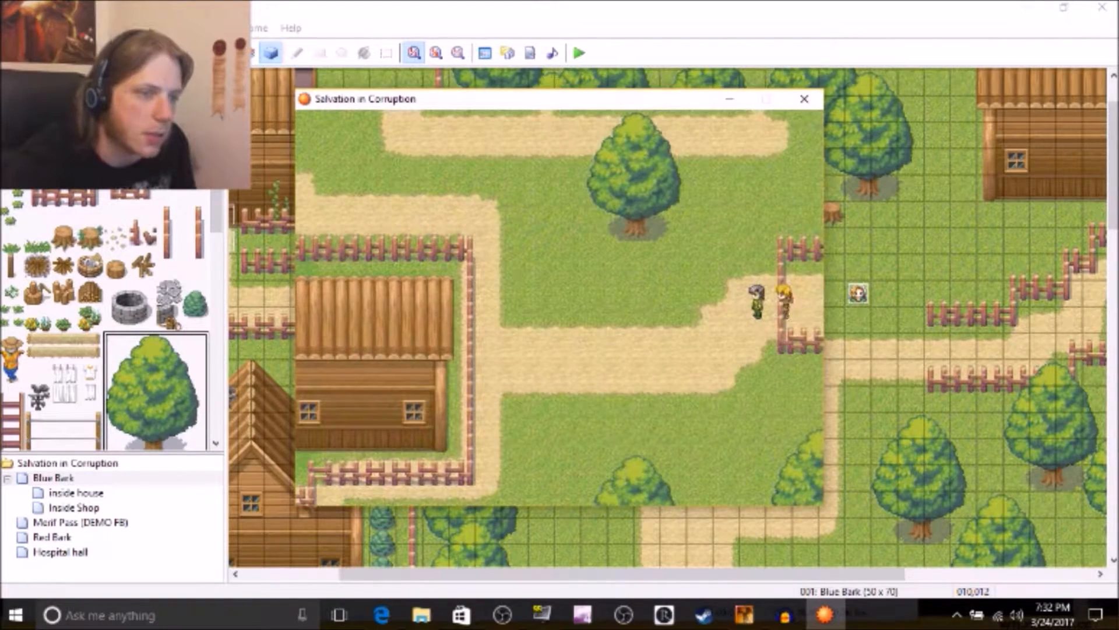
- Talk to the guard from the gate side, answer Yes, and walk past him into the village
key(Return)
key(Return)
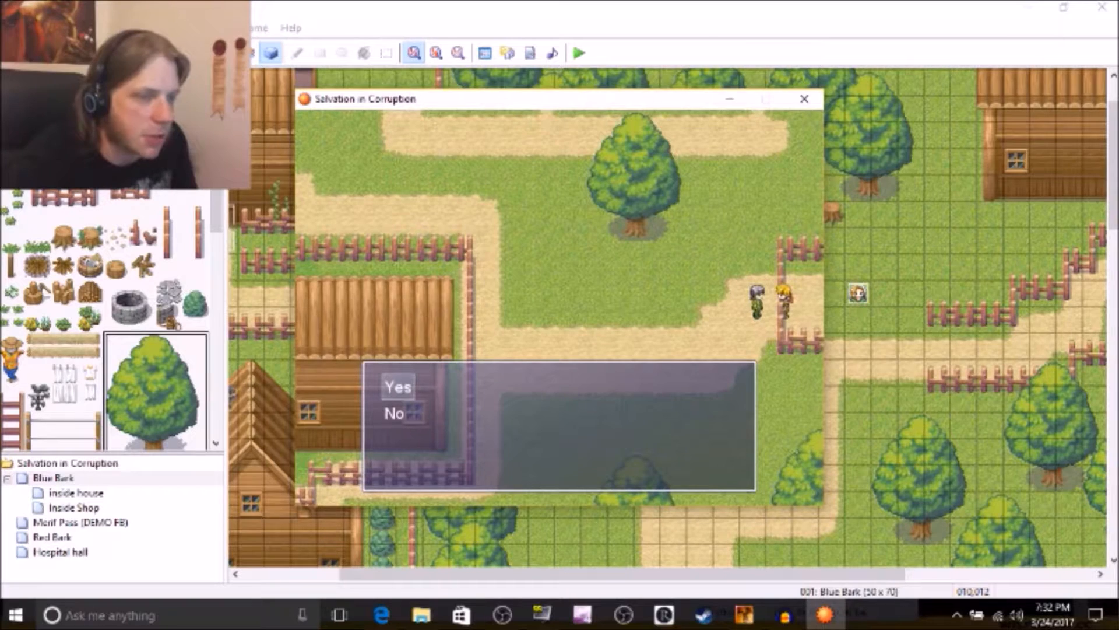
key(Return)
key(Left)
key(Right)
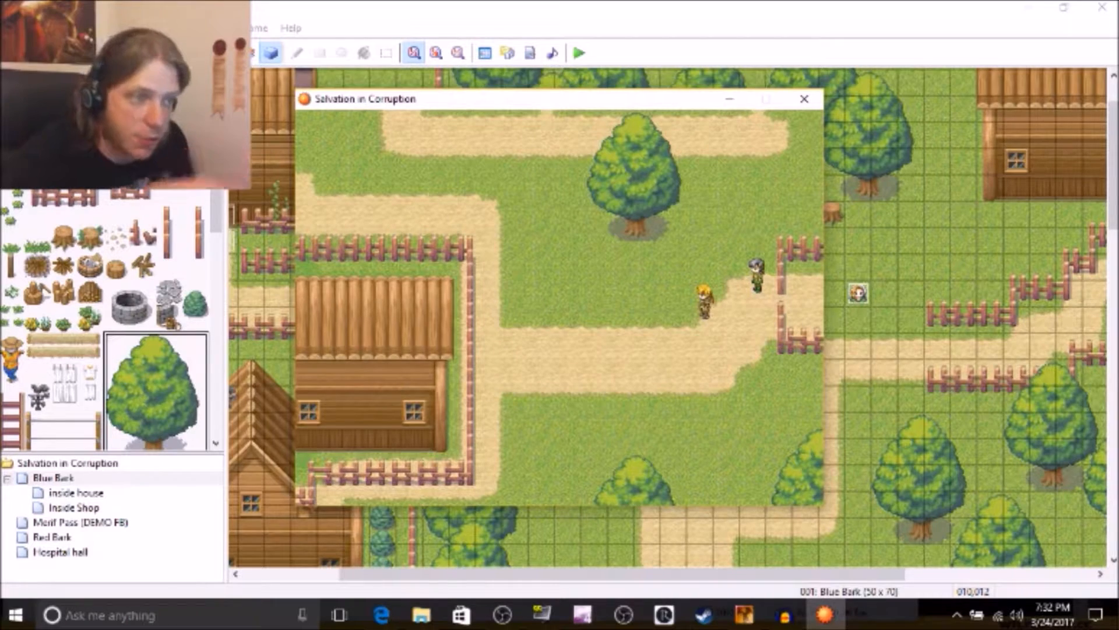
- Walk the hero from the gate northwest through the village back toward the armored man near the well
key(Left)
key(Up)
key(Up)
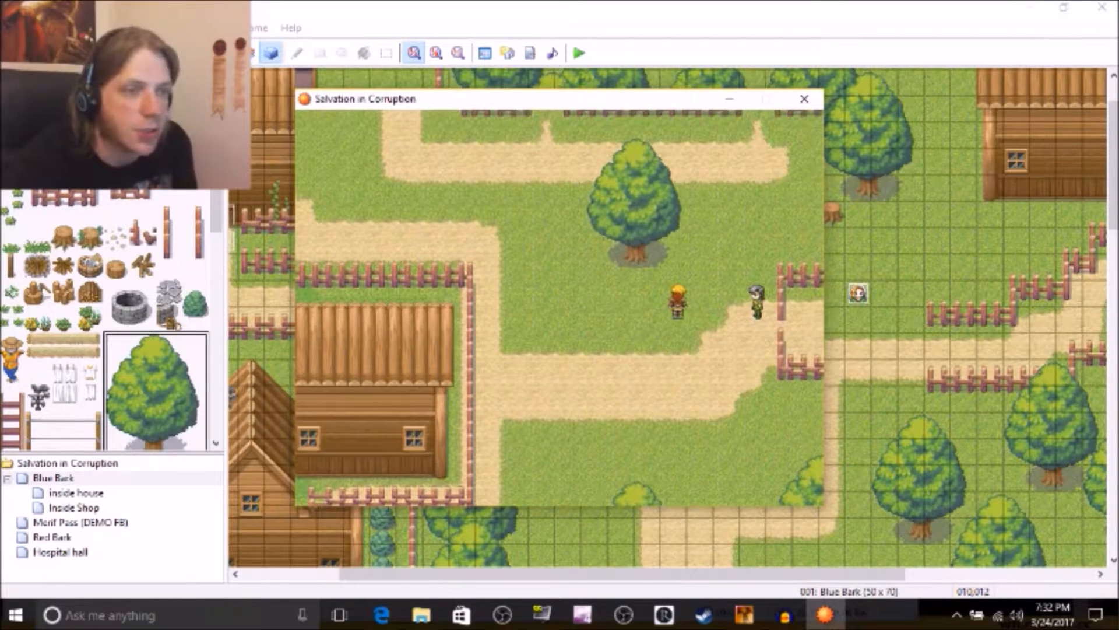
key(Left)
key(Up)
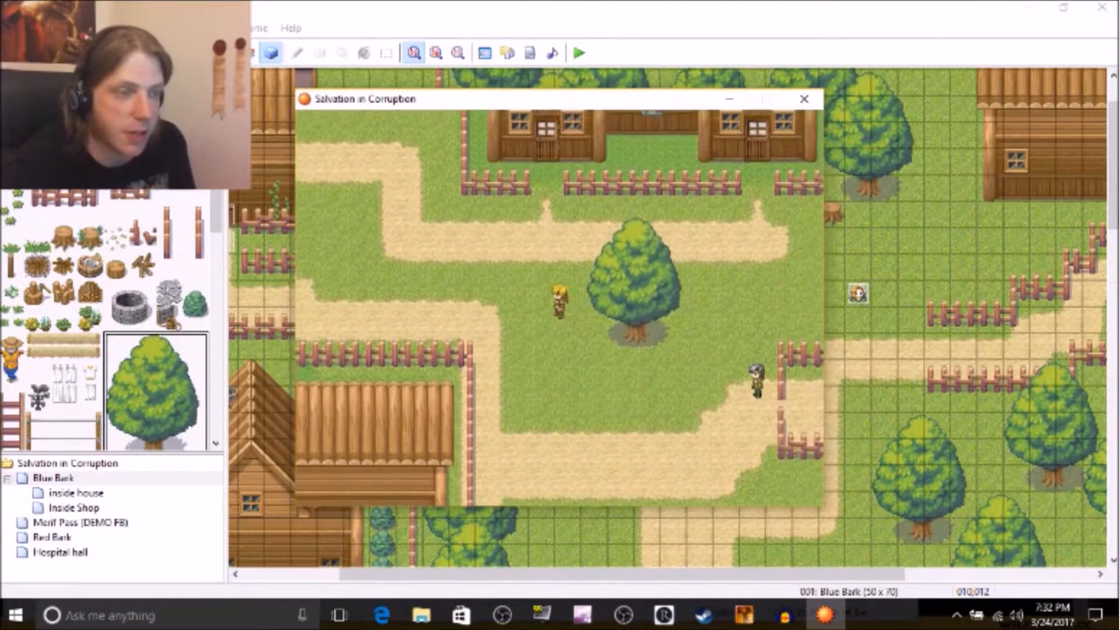
key(Up)
key(Left)
key(Up)
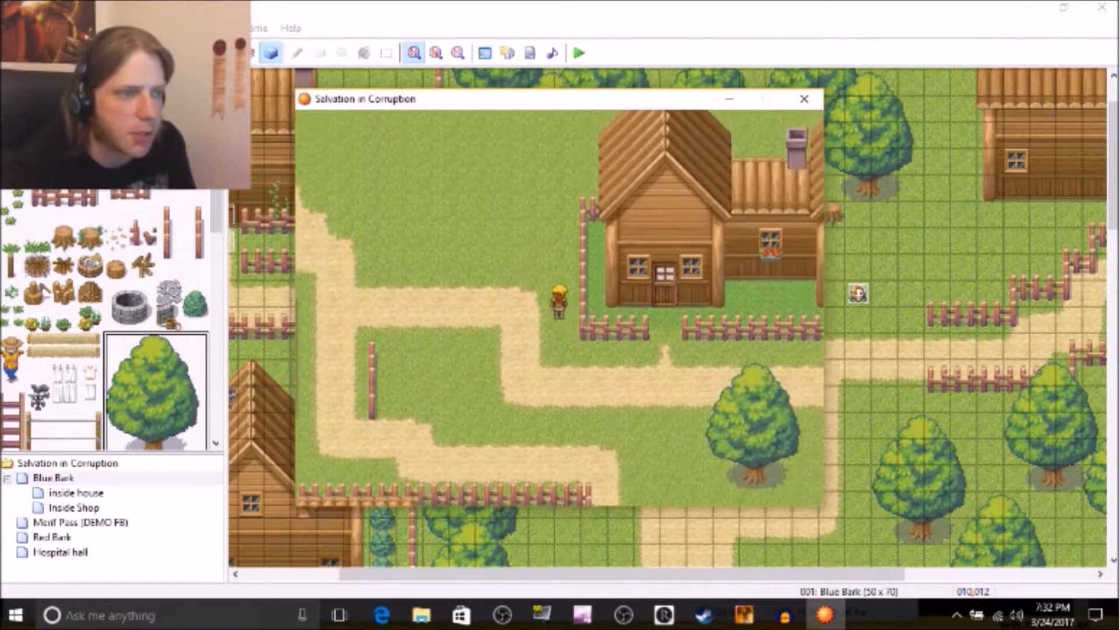
key(Left)
key(Up)
key(Up)
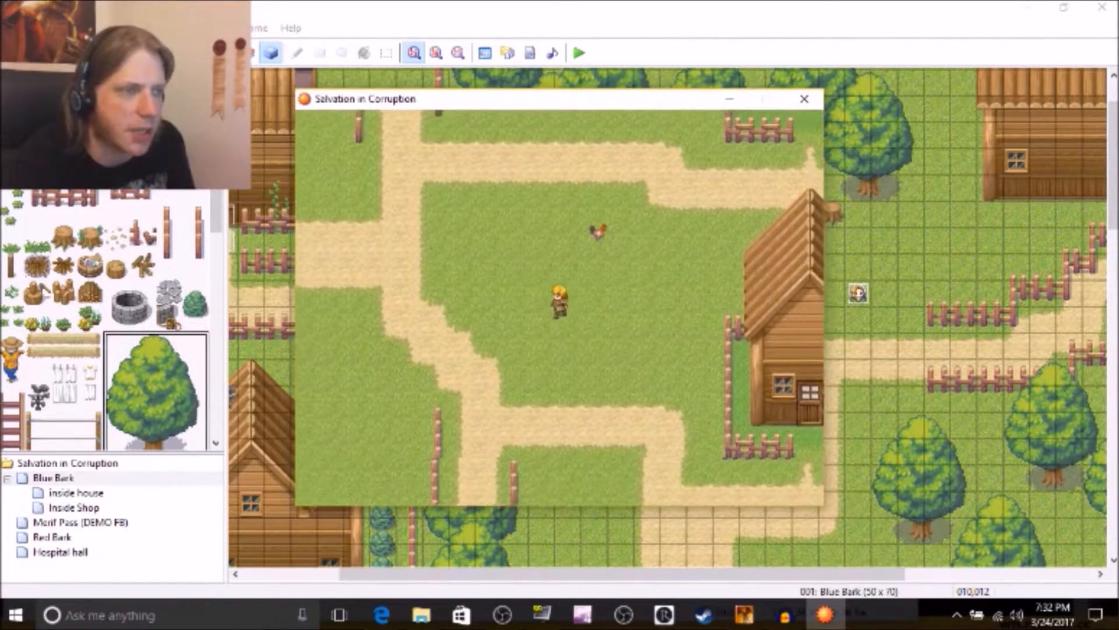
key(Left)
key(Up)
key(Left)
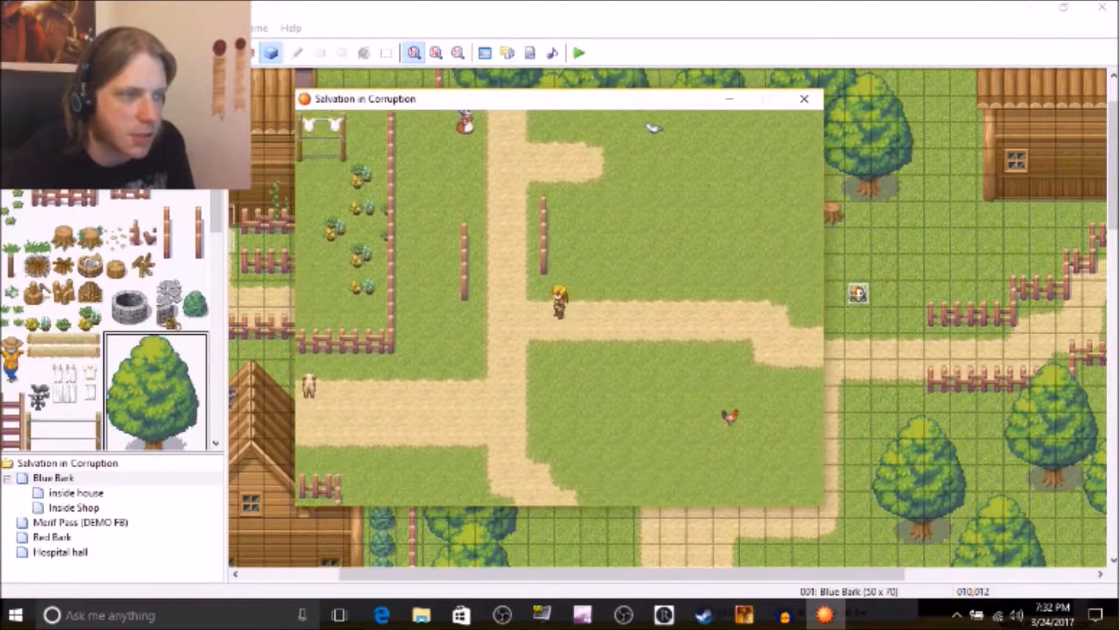
key(Up)
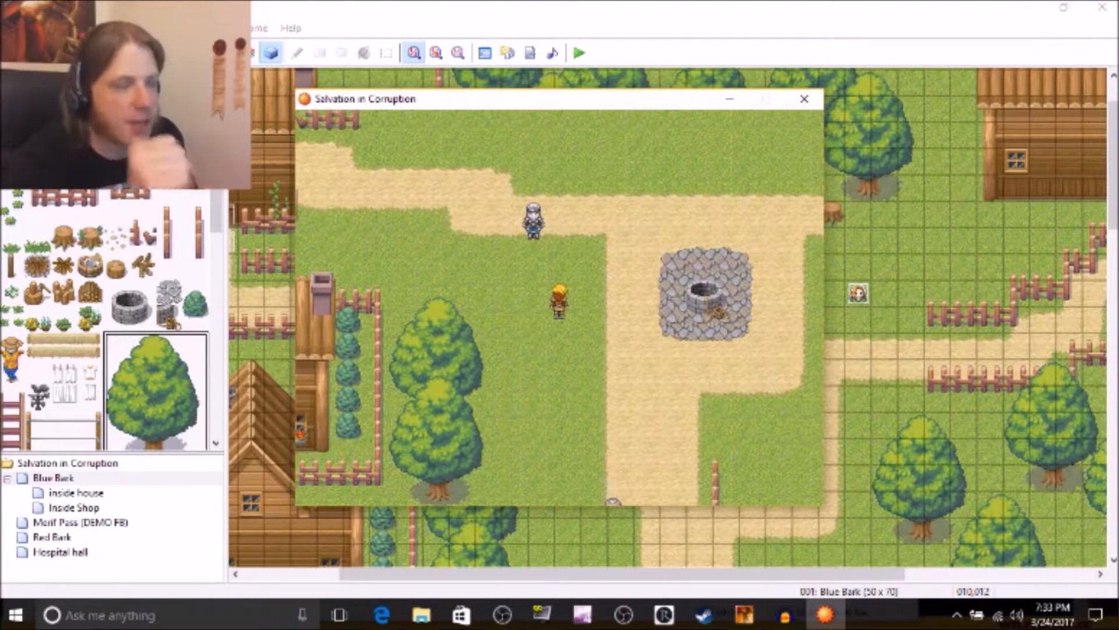
- Walk the hero past the armored man and west along the fenced path by the northern house
key(Left)
key(Left)
key(Up)
key(Up)
key(Left)
key(Left)
key(Up)
key(Up)
key(Up)
key(Left)
key(Up)
key(Left)
key(Left)
key(Left)
key(Left)
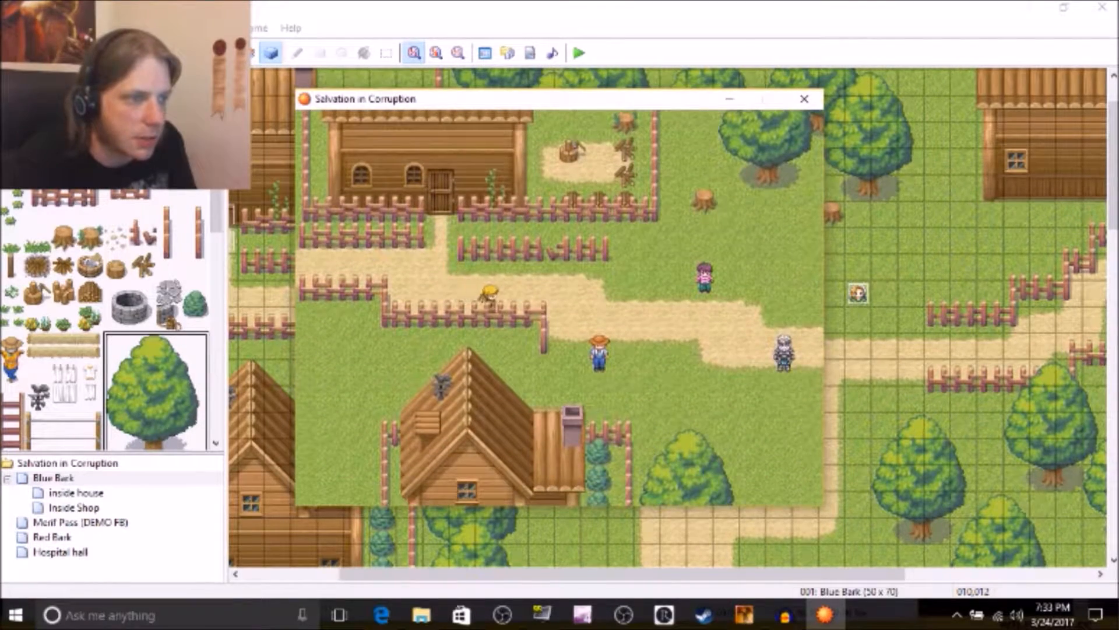
- Check the party's item inventory on the fenced path and return to the village map
key(Escape)
key(Return)
key(Escape)
key(Escape)
- Walk the hero back to the eastern gate, talk to the guard and answer Yes
key(Right)
key(Down)
key(Right)
key(Down)
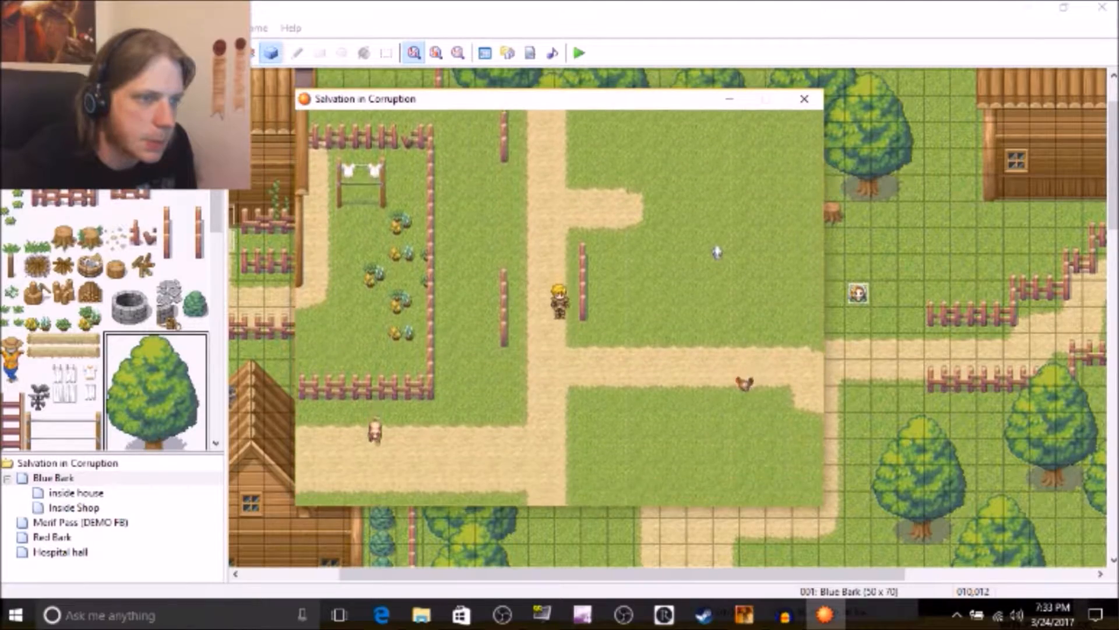
key(Down)
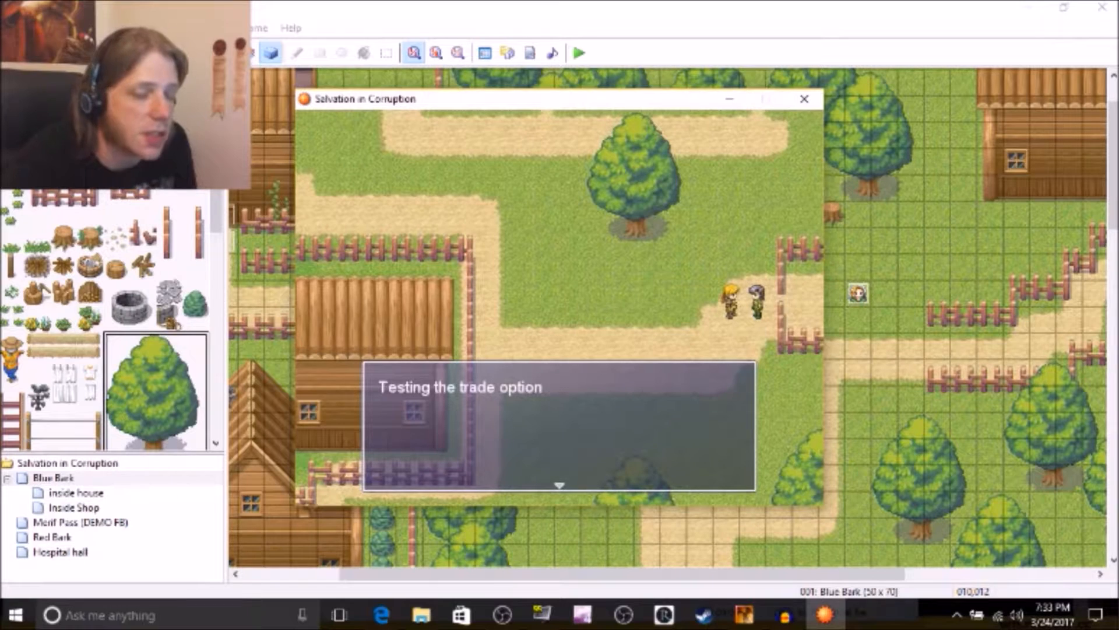
key(Return)
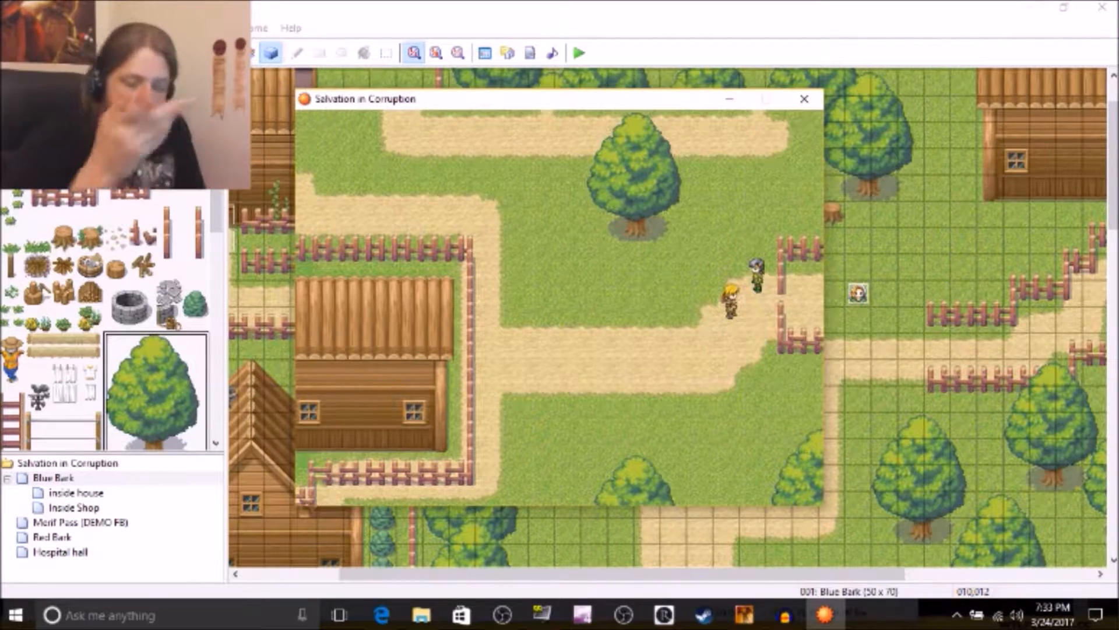
- End the playtest and open the gate guard's event EV011 on the Blue Bark map for editing
click(804, 105)
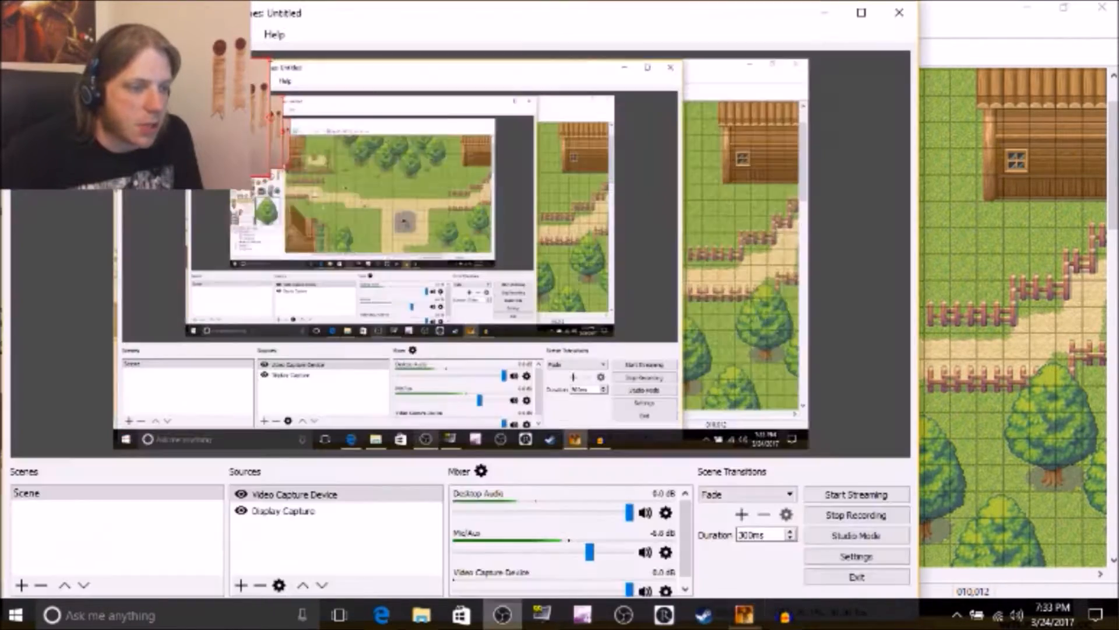
click(502, 614)
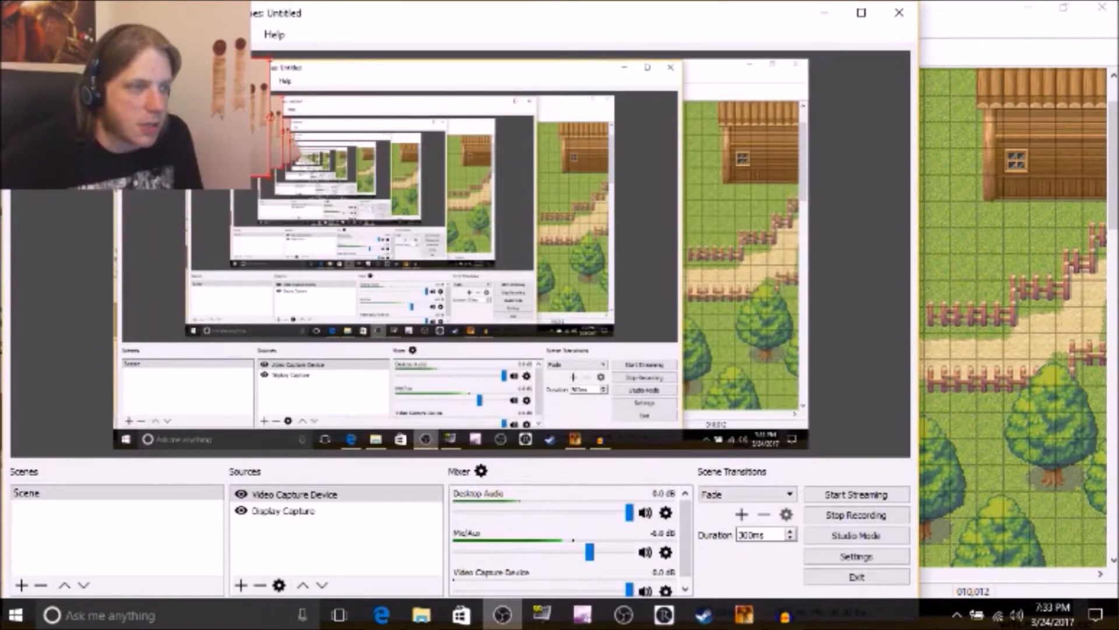
click(503, 615)
drag(1113, 163, 1113, 487)
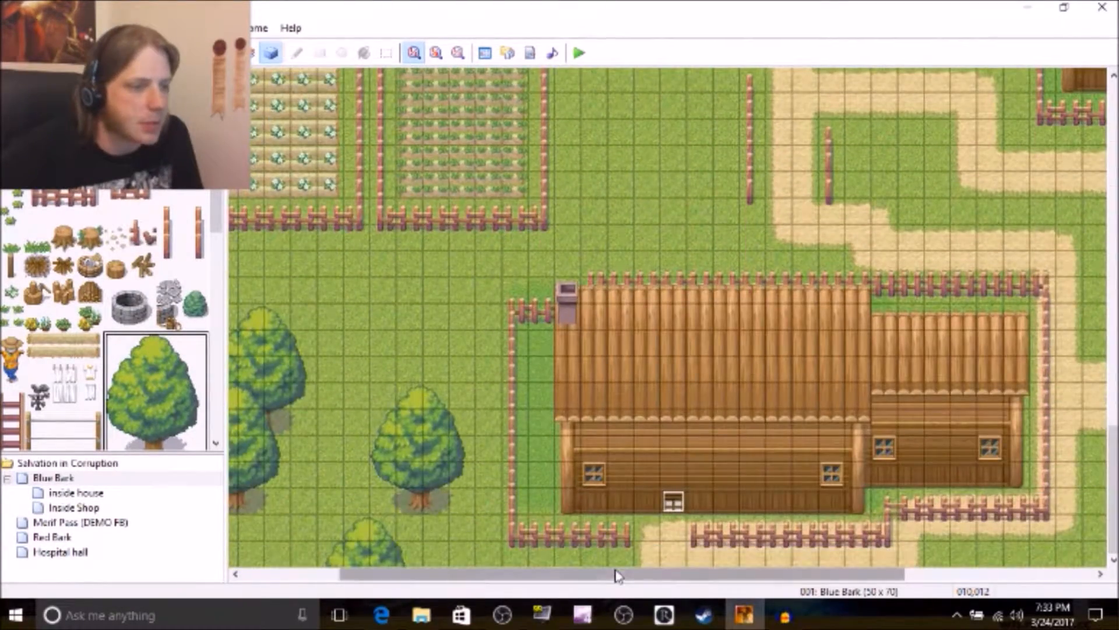
drag(618, 576, 805, 575)
double_click(1041, 343)
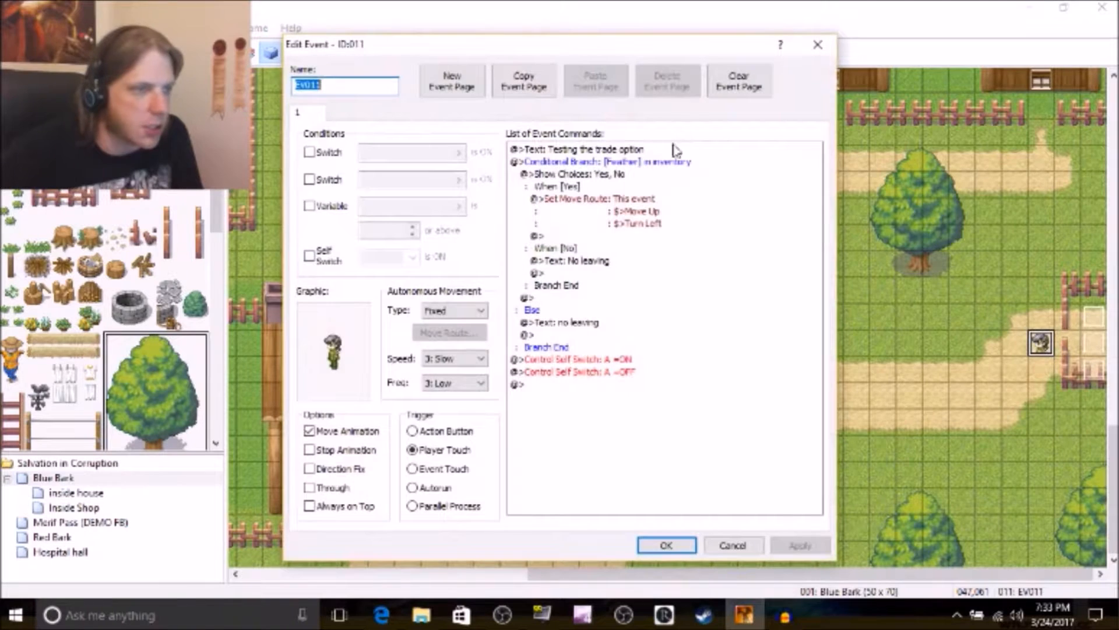
click(606, 151)
key(Insert)
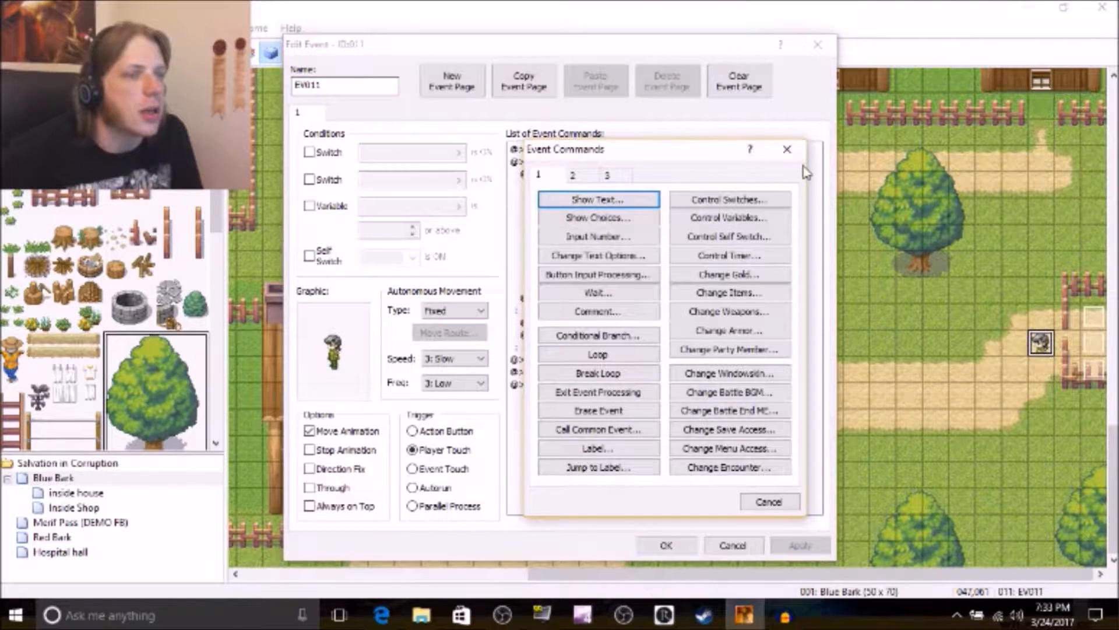
click(787, 149)
- Change the guard's opening message to "You may pass so long as you possess a feather" and save the event
right_click(629, 151)
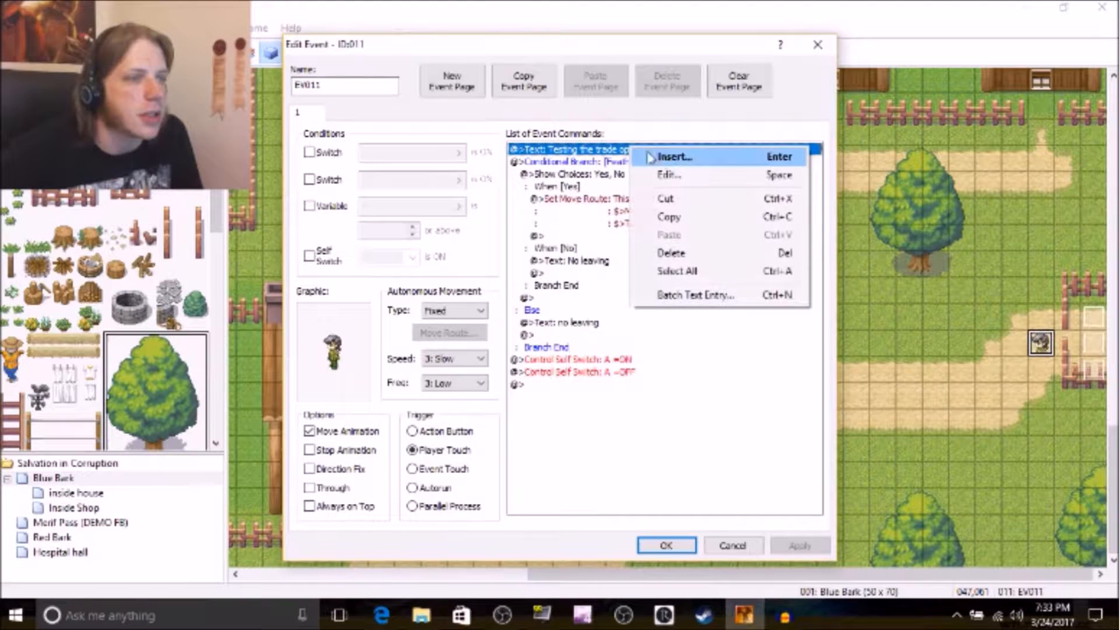
click(671, 175)
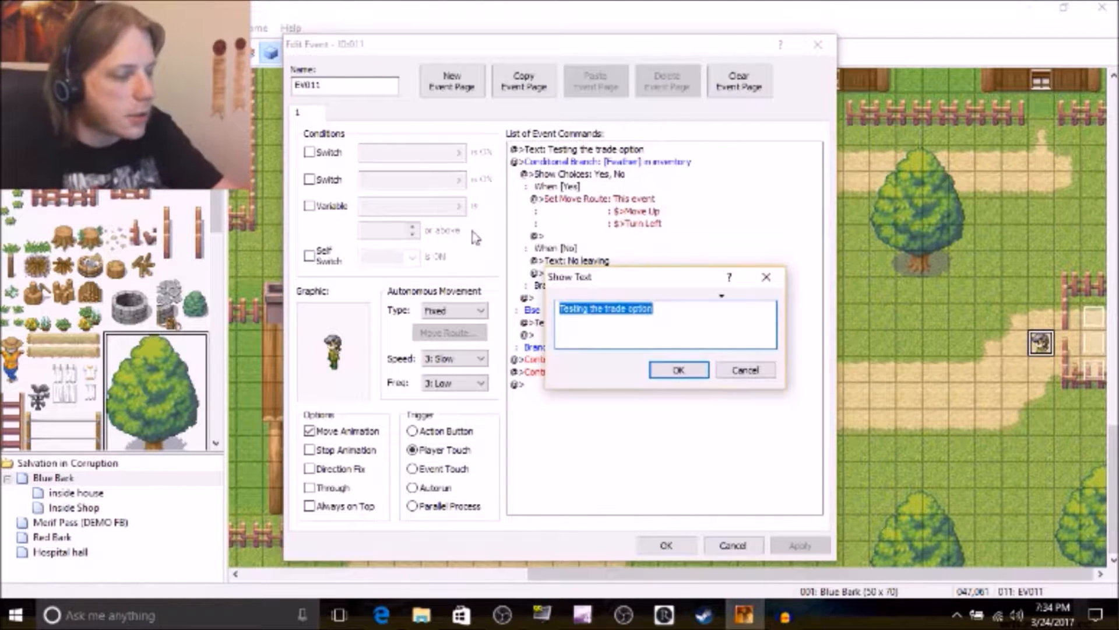
text(You may )
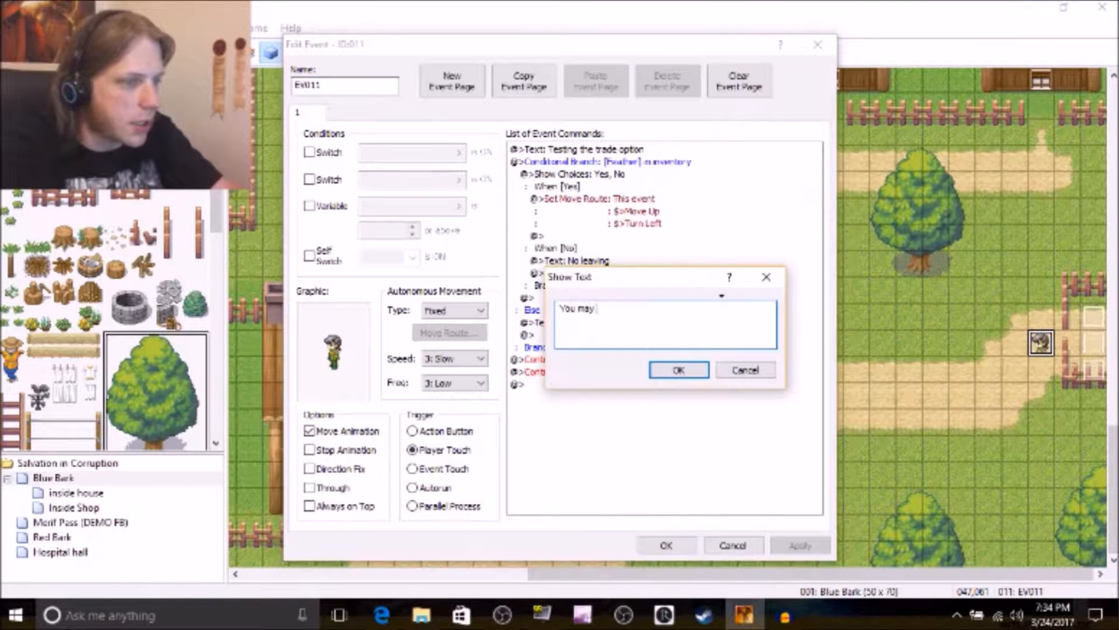
text(pass)
text( so long)
text(yo)
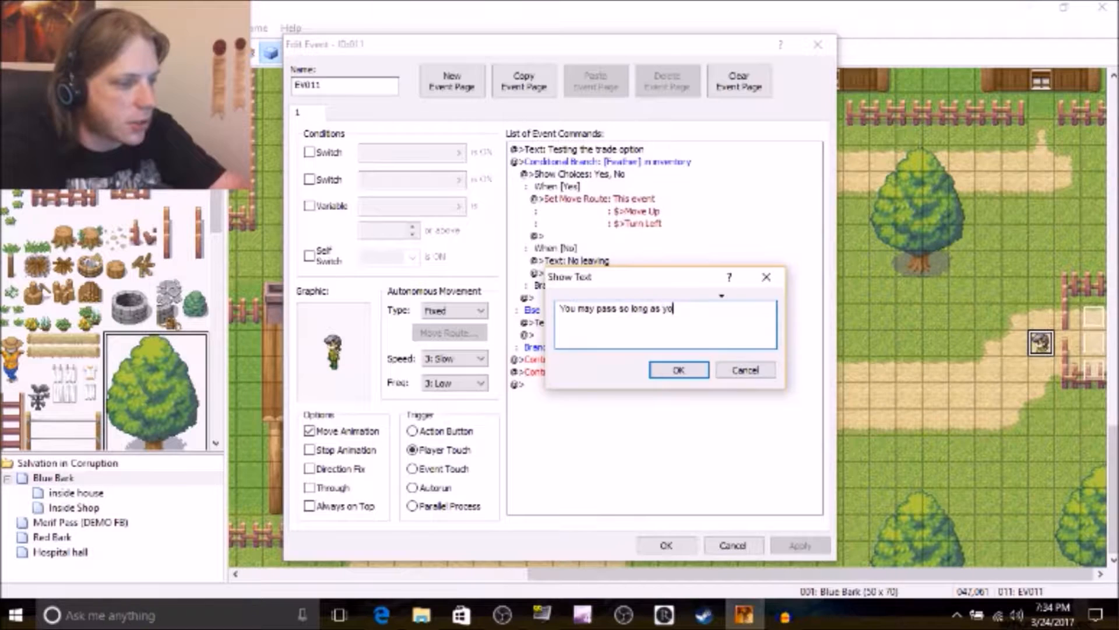
text(u possess a feather)
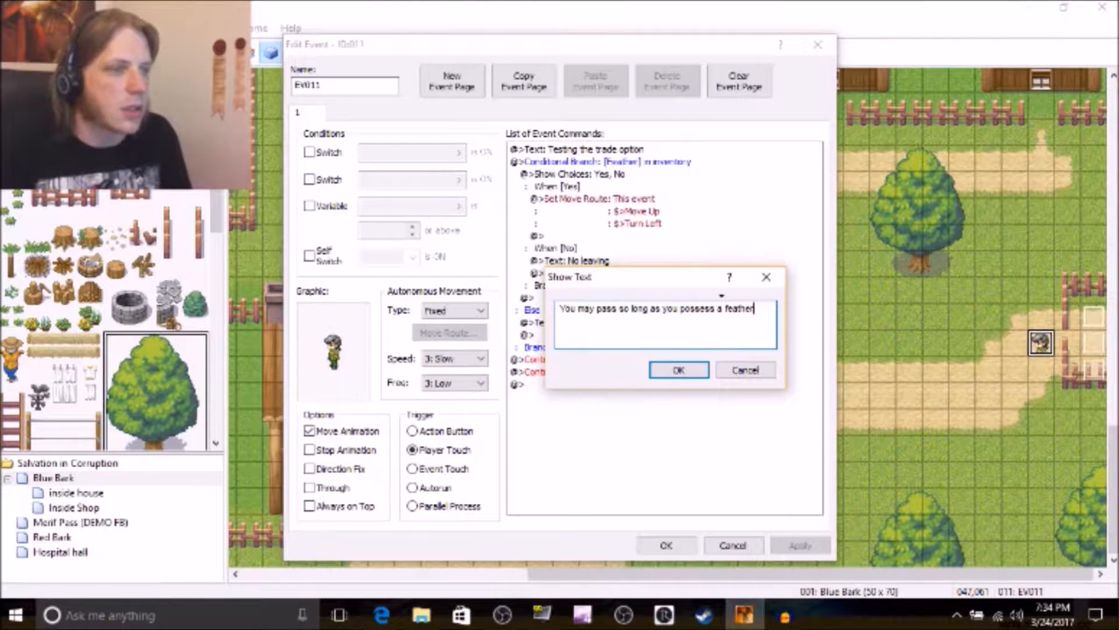
click(681, 375)
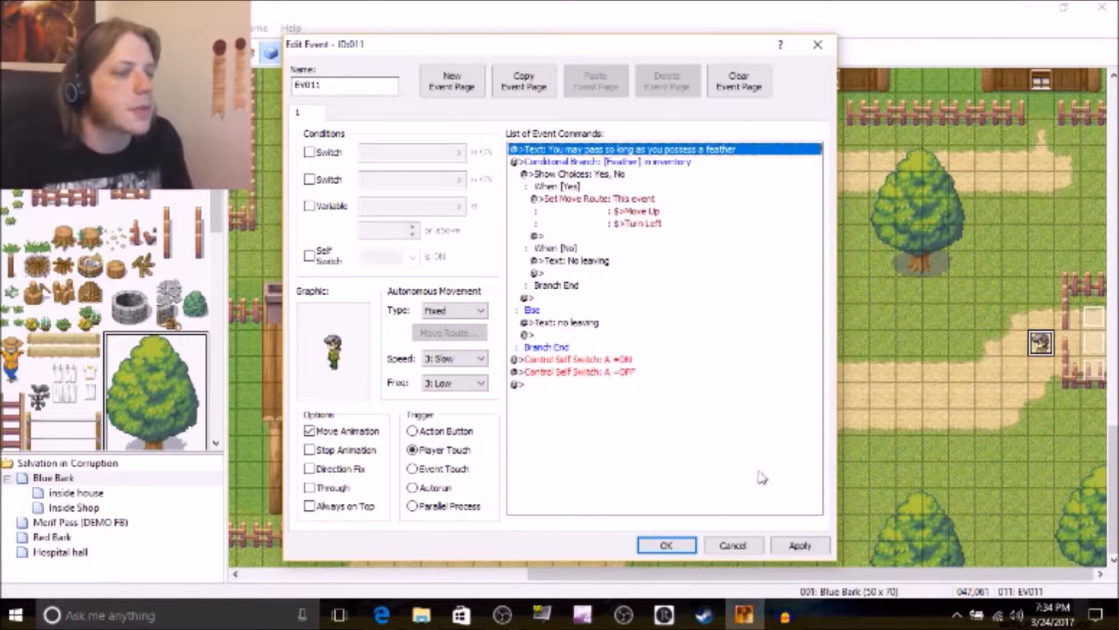
click(796, 546)
click(686, 542)
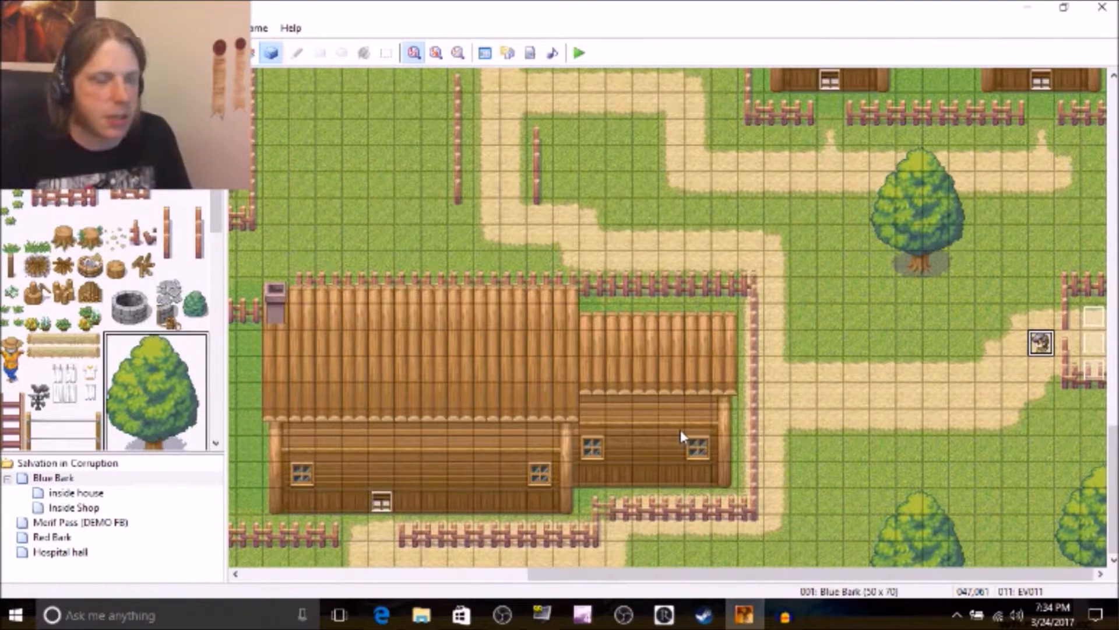
- Start a playtest, enter the village and walk the hero east toward the armored man on the dirt path
click(581, 54)
key(Return)
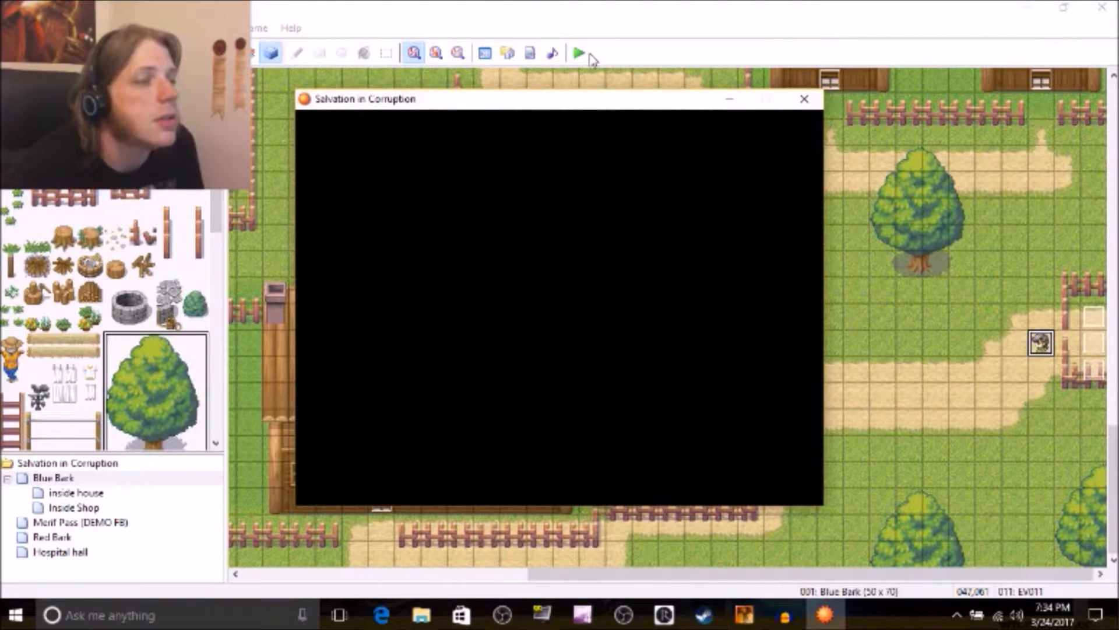
key(Return)
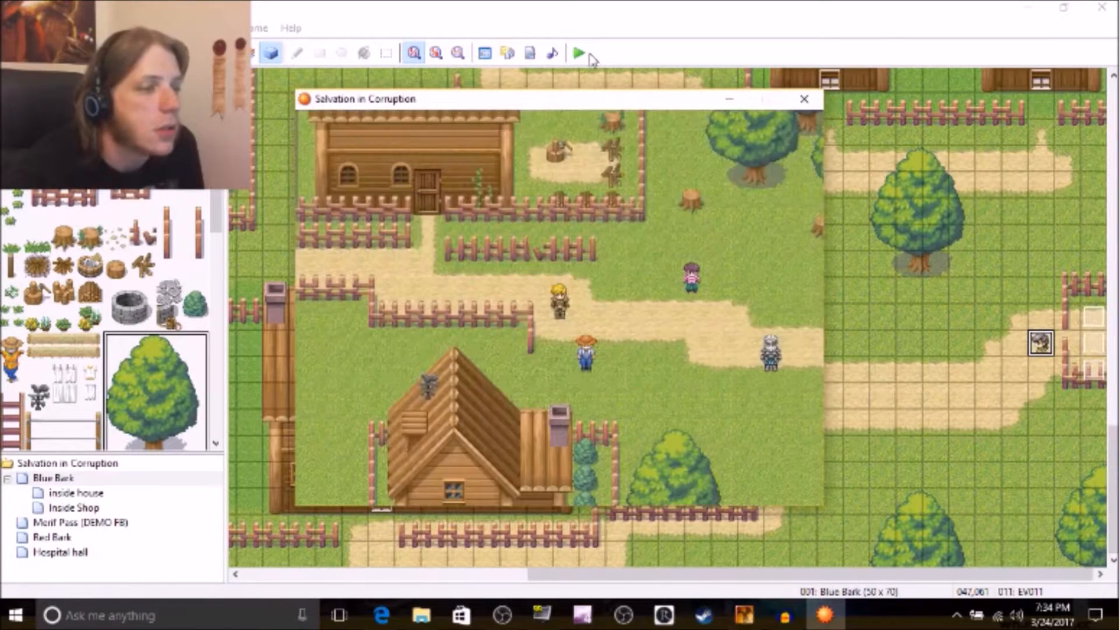
key(Down)
key(Down)
key(Right)
key(Right)
key(Right)
key(Right)
key(Right)
key(Right)
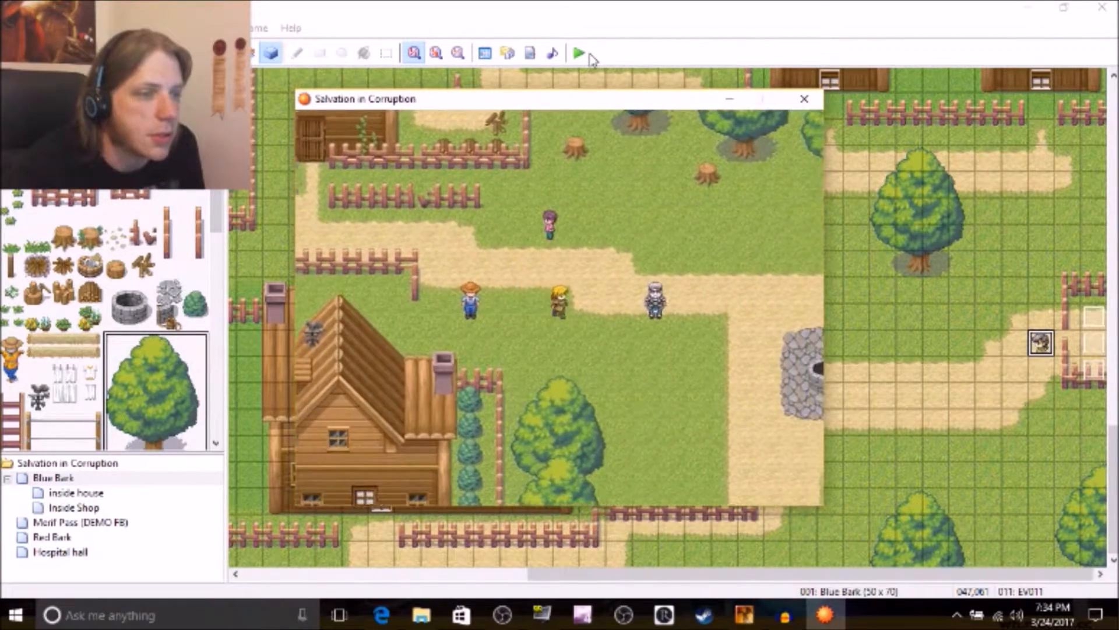
- Talk to the armored man repeatedly and answer Yes to his question about having a feather
key(Return)
key(Down)
key(Return)
key(Return)
key(Return)
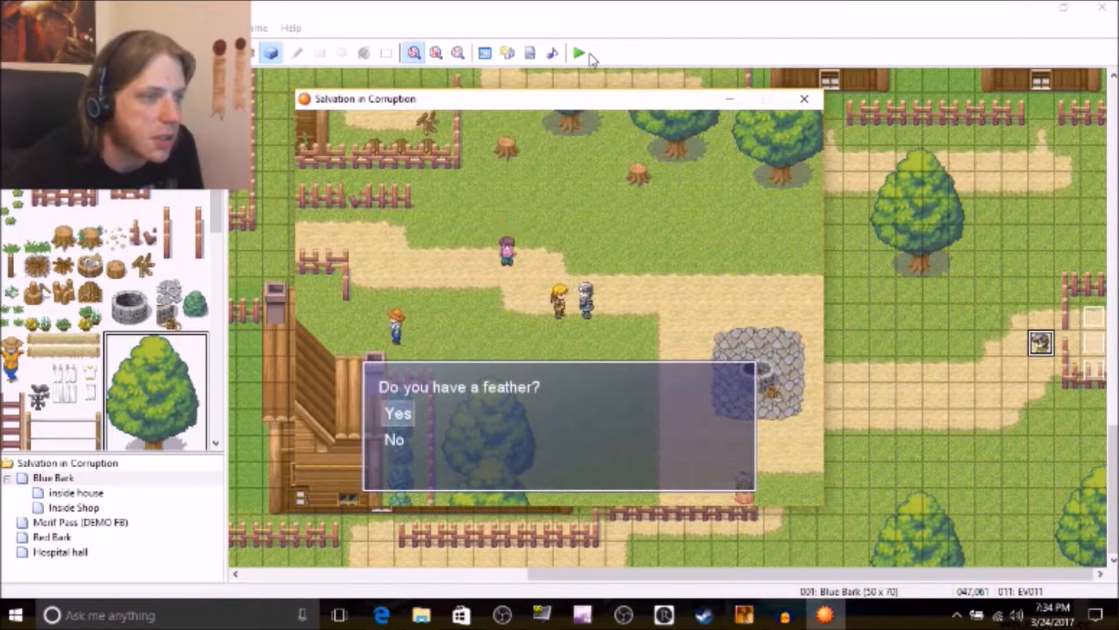
key(Return)
key(Return)
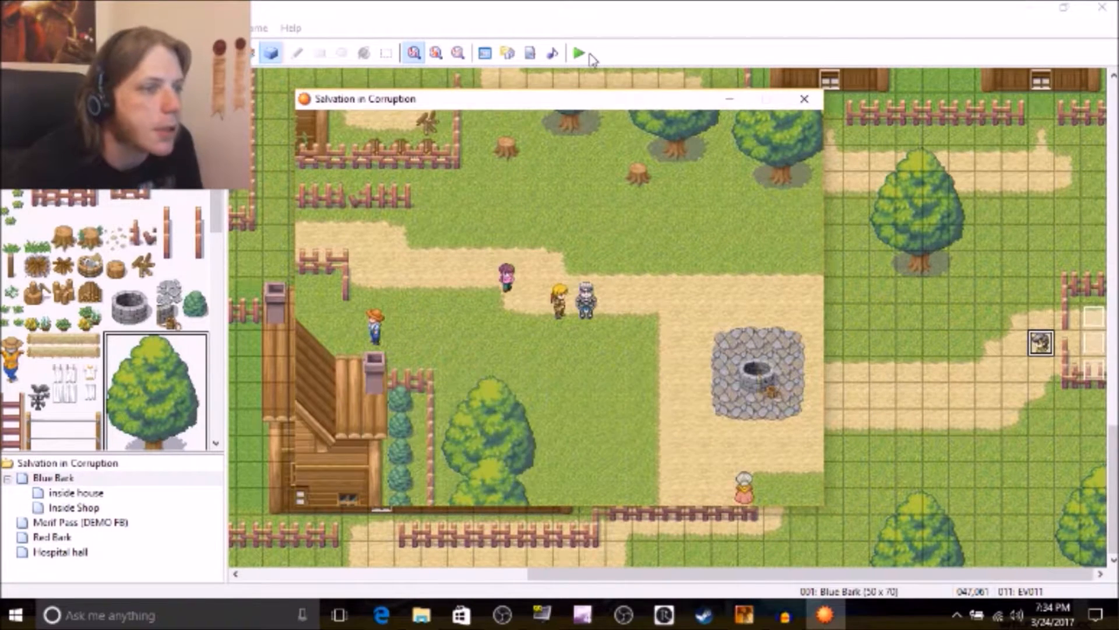
key(Return)
key(Return)
key(Return)
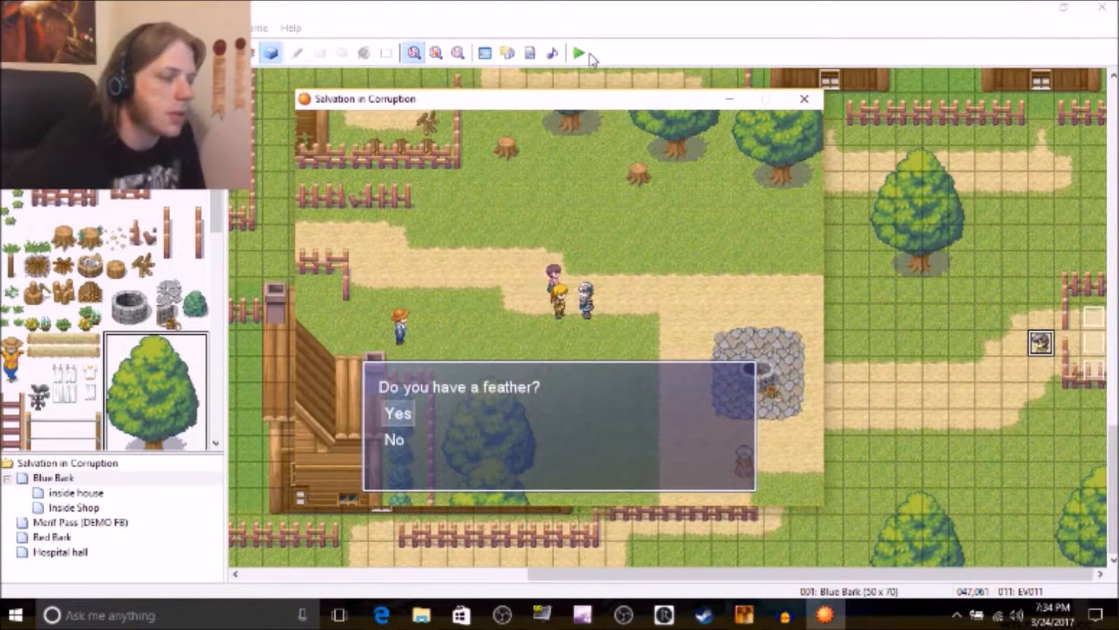
key(Return)
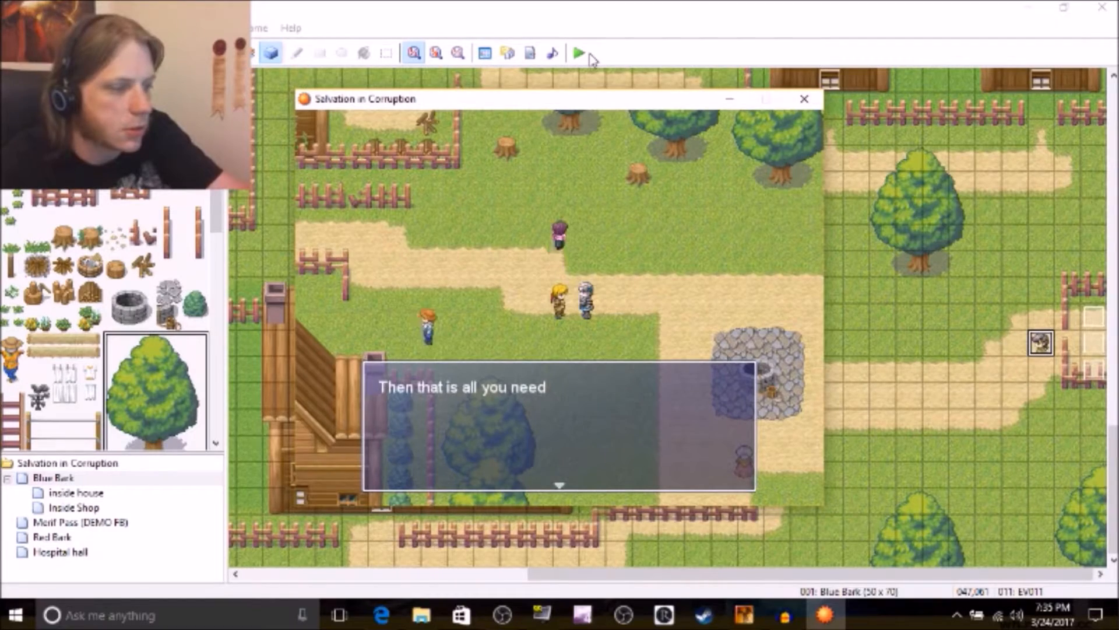
- Walk the hero away from the armored man, past the stone well and south along the dirt path
key(Down)
key(Right)
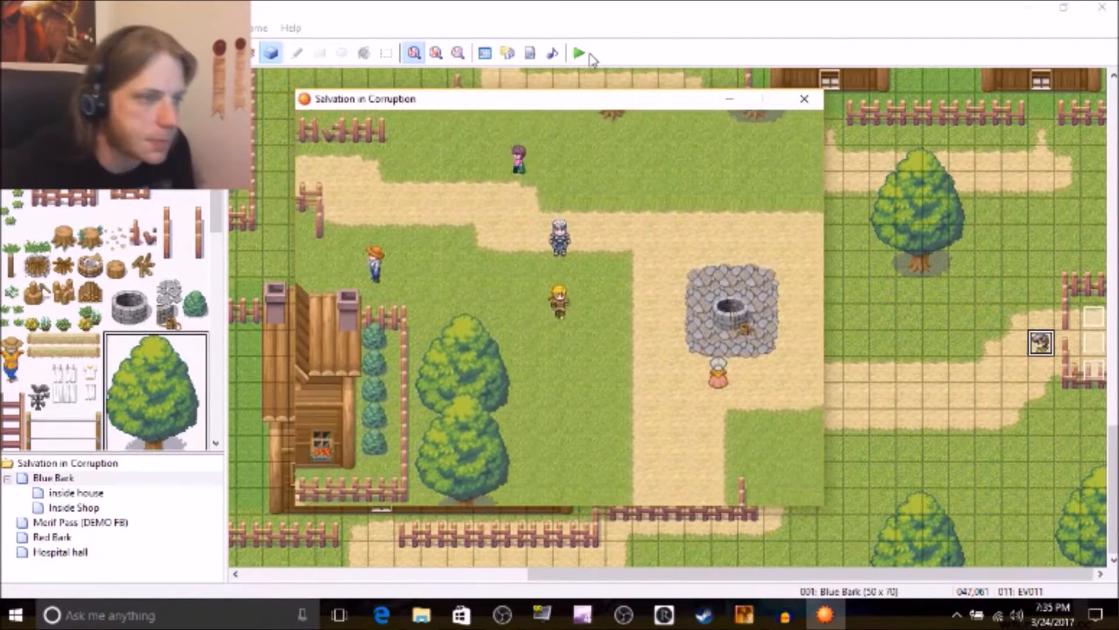
key(Right)
key(Down)
key(Right)
key(Down)
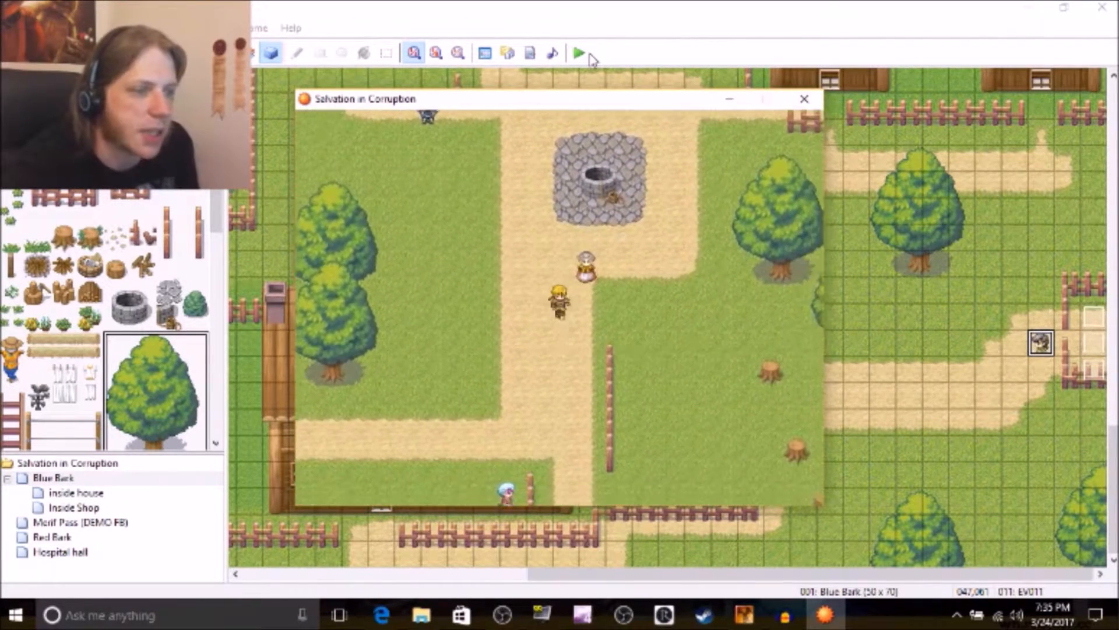
key(Right)
key(Down)
key(Down)
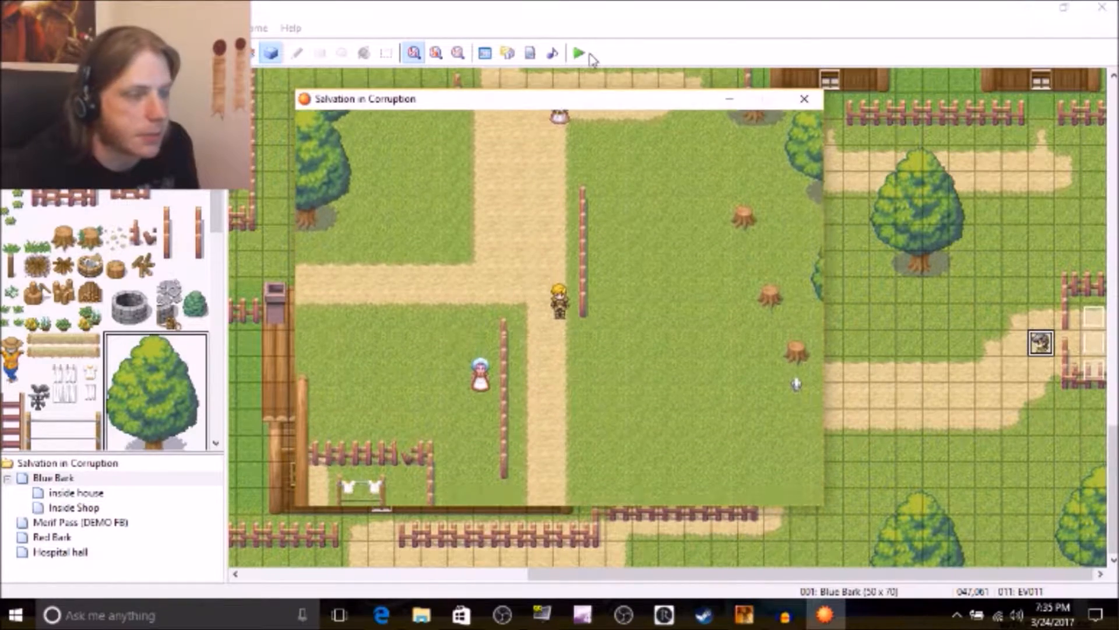
- Walk the hero southeast across the village to the eastern gate and go through the guard's feather message
key(Down)
key(Right)
key(Down)
key(Right)
key(Down)
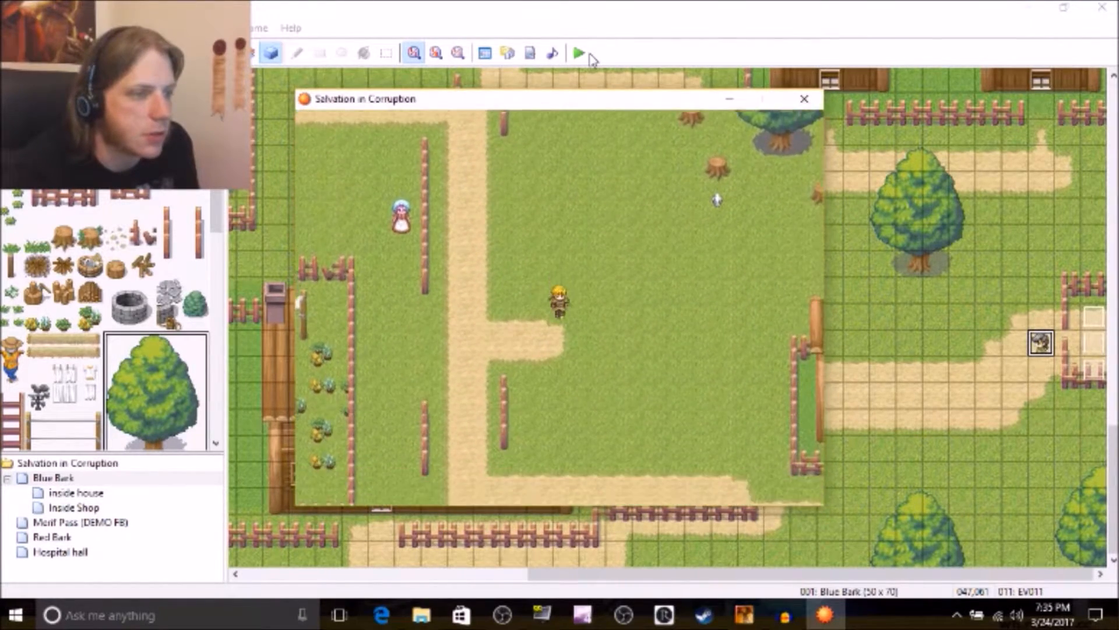
key(Right)
key(Down)
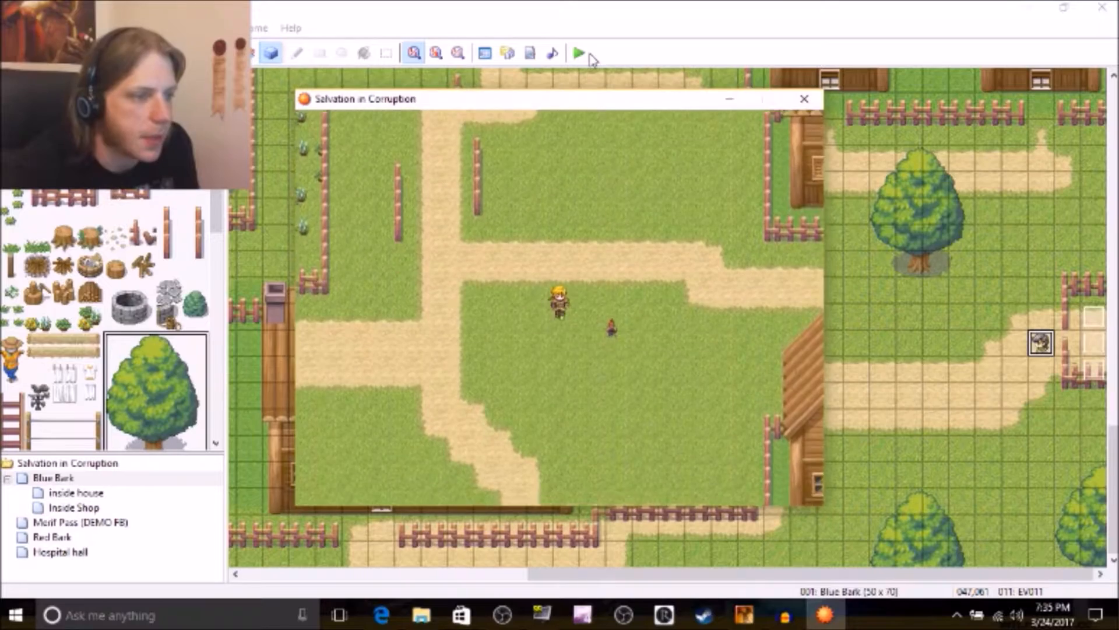
key(Right)
key(Down)
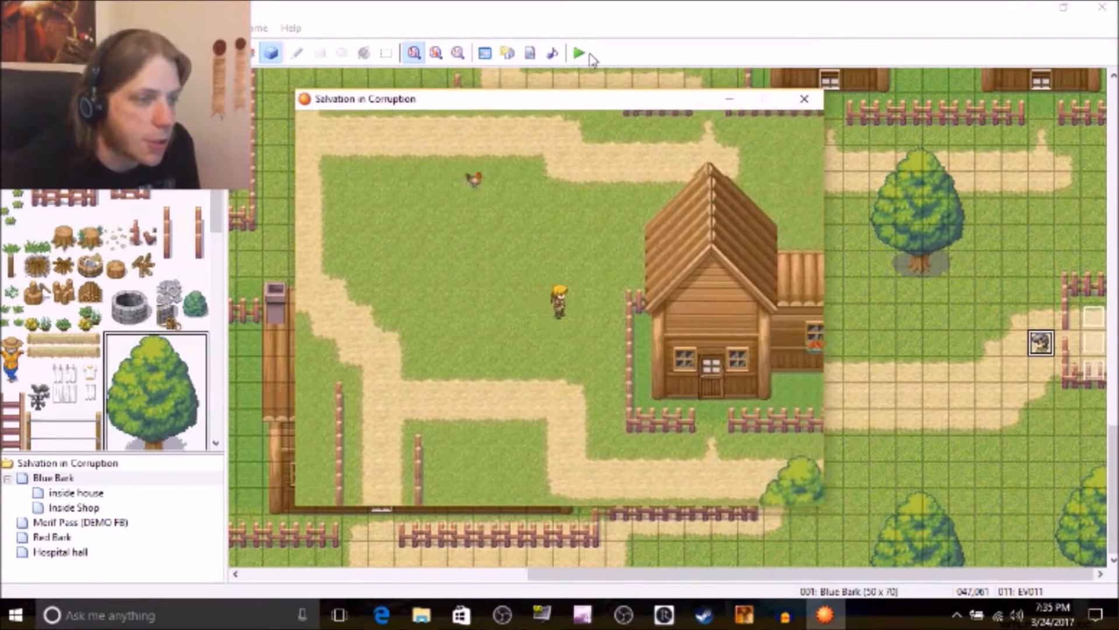
key(Right)
key(Down)
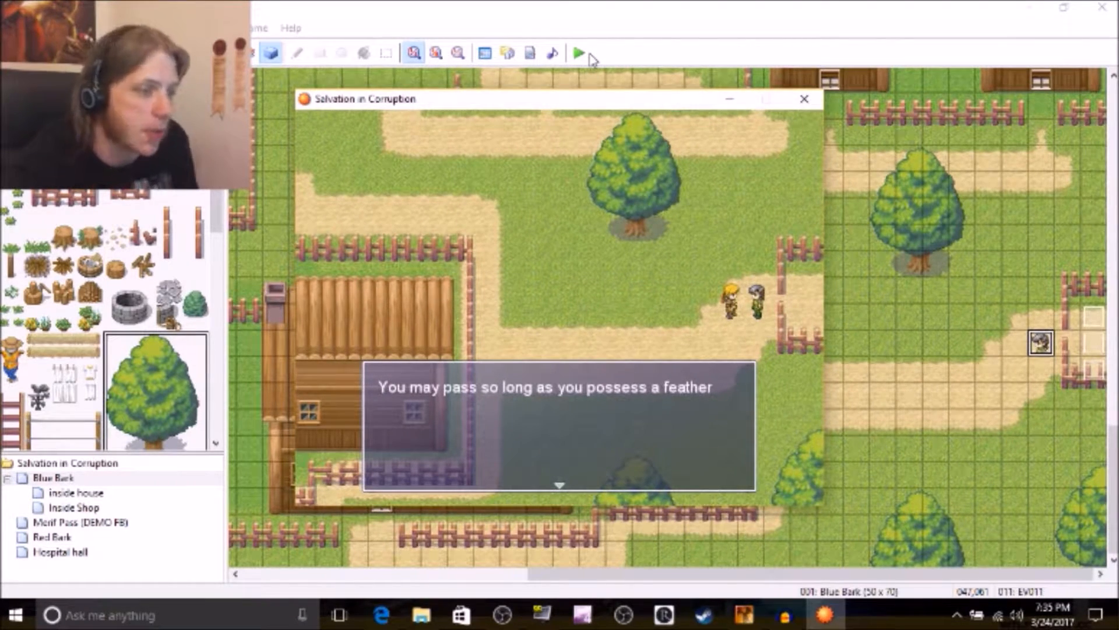
key(Return)
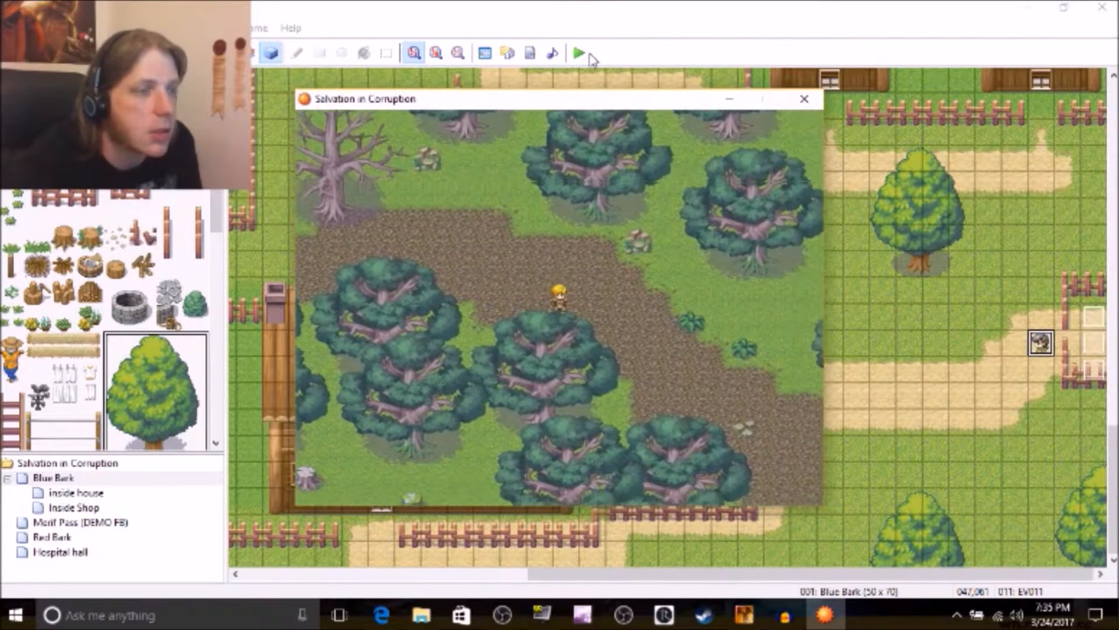
- Walk the hero along the dark forest path to the bluish figure and advance through the encounter's dialogue
key(Down)
key(Right)
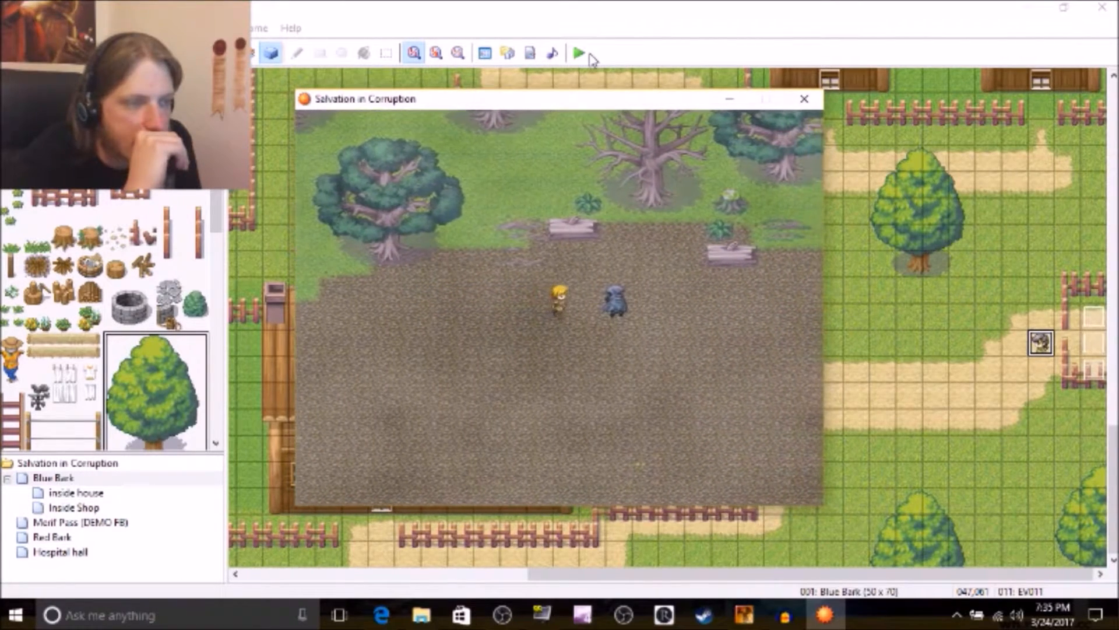
key(Return)
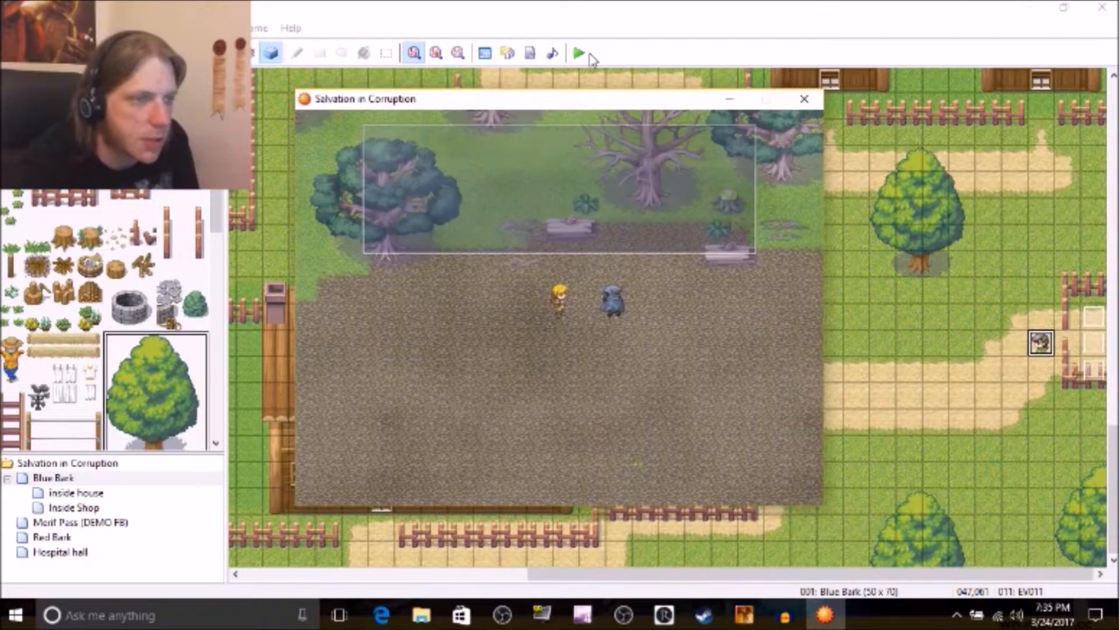
key(Return)
key(Return)
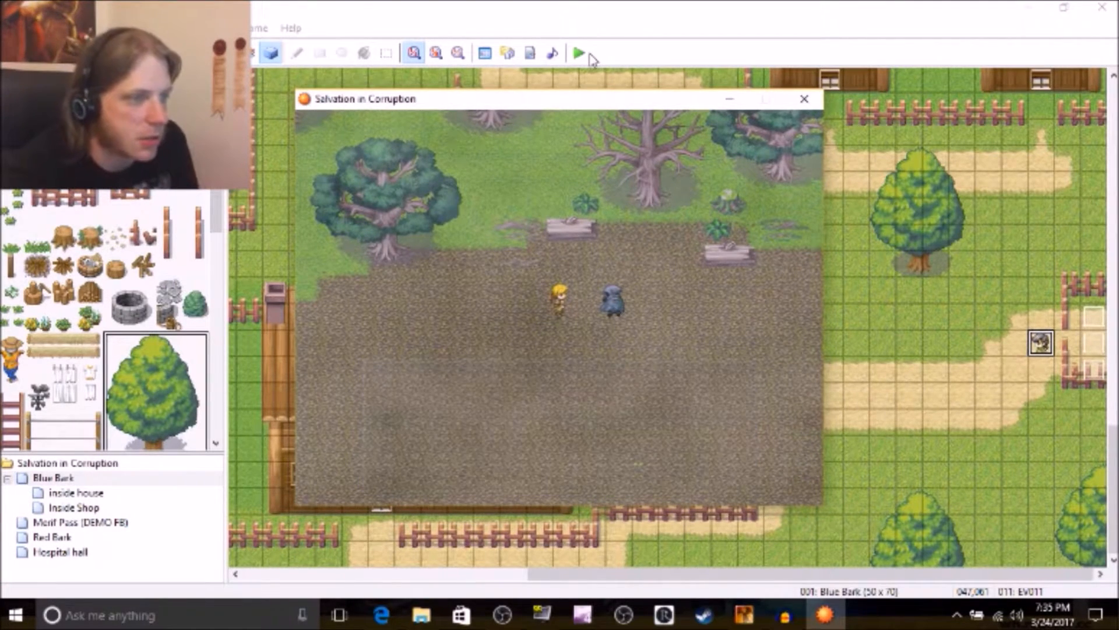
key(Return)
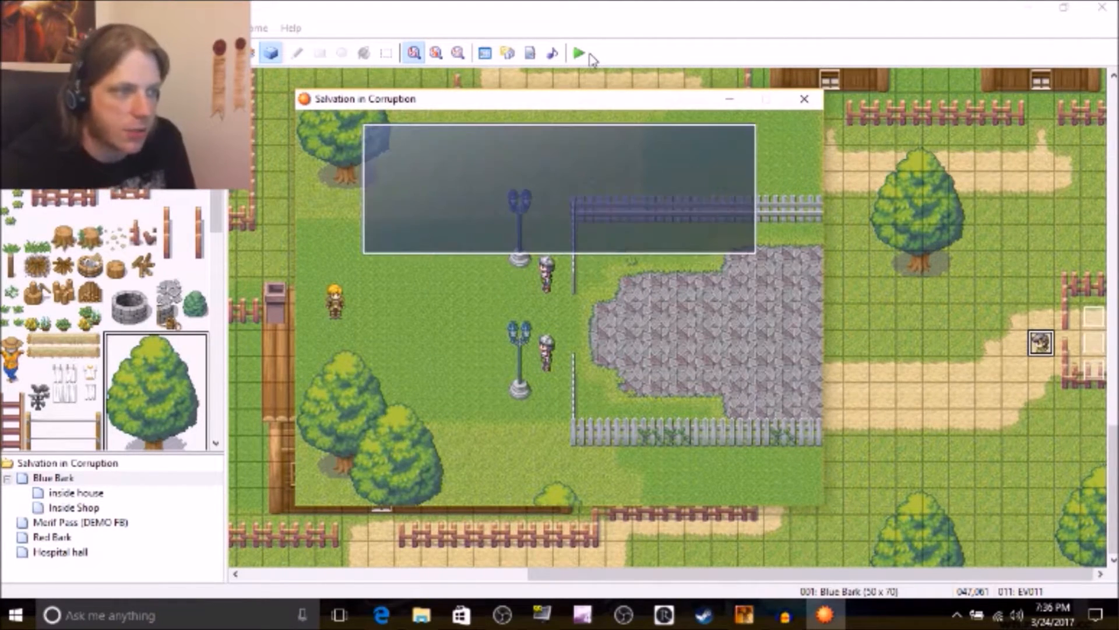
- Close the arrival dialogue and walk the hero between the two gate guards onto the town's stone pavement
key(Return)
key(Right)
key(Right)
key(Right)
key(Right)
key(Right)
key(Right)
key(Right)
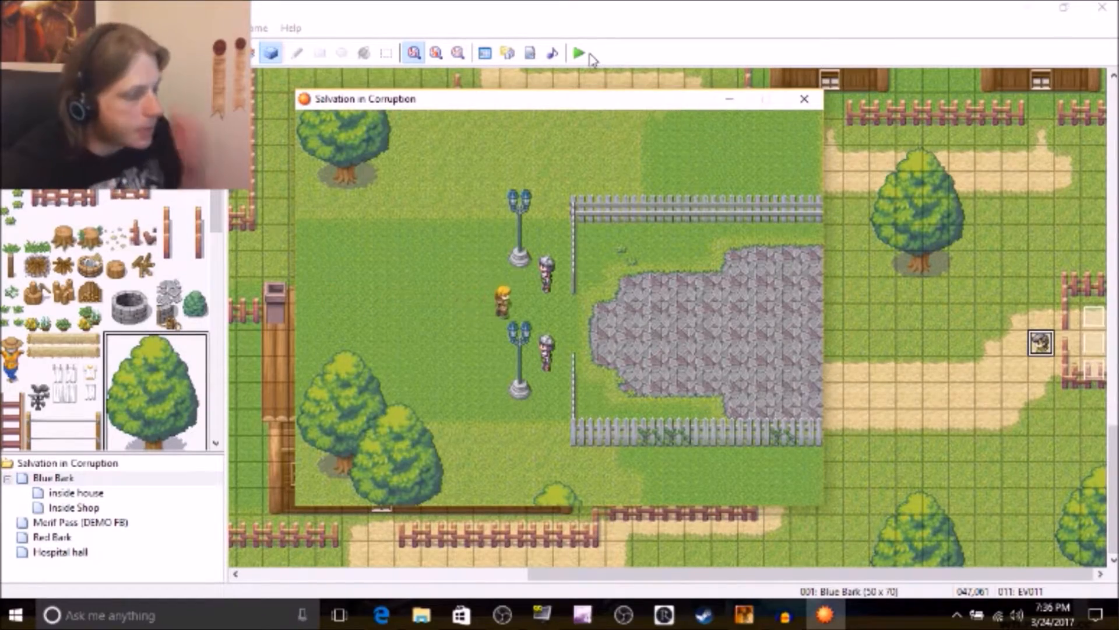
key(Right)
key(Up)
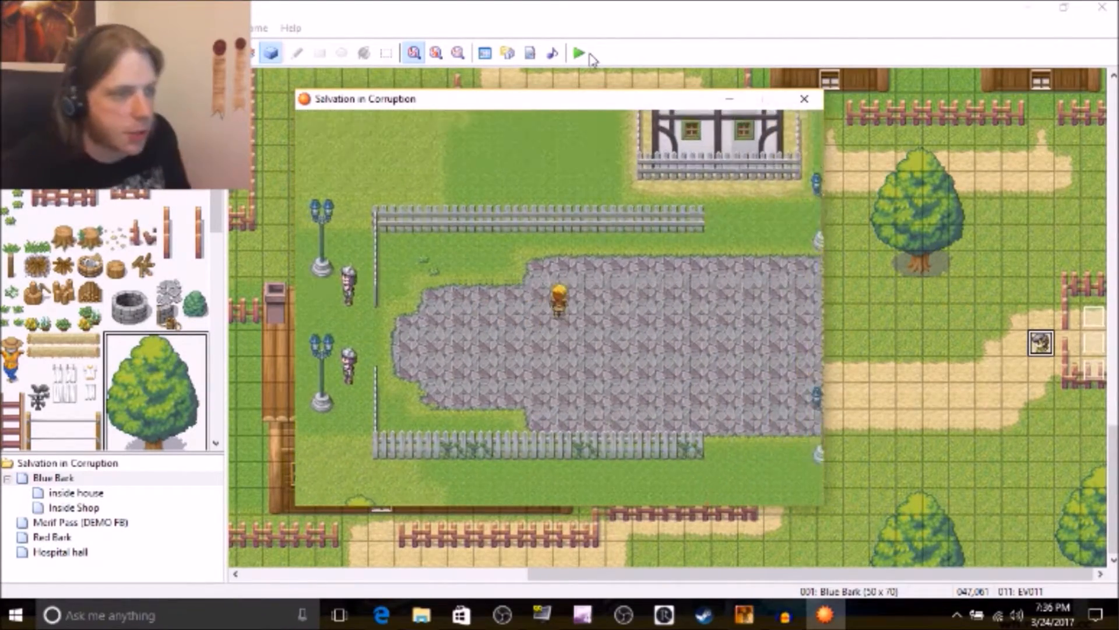
- Walk the hero east along the pavement and north up the wide stone street between the red-roofed houses
key(Right)
key(Up)
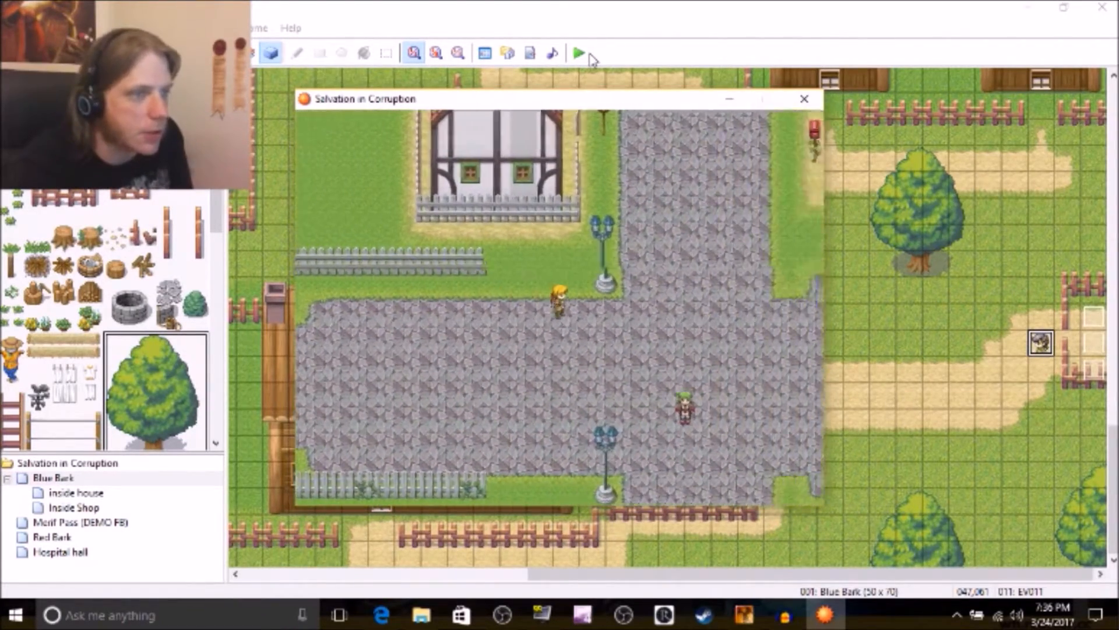
key(Up)
key(Right)
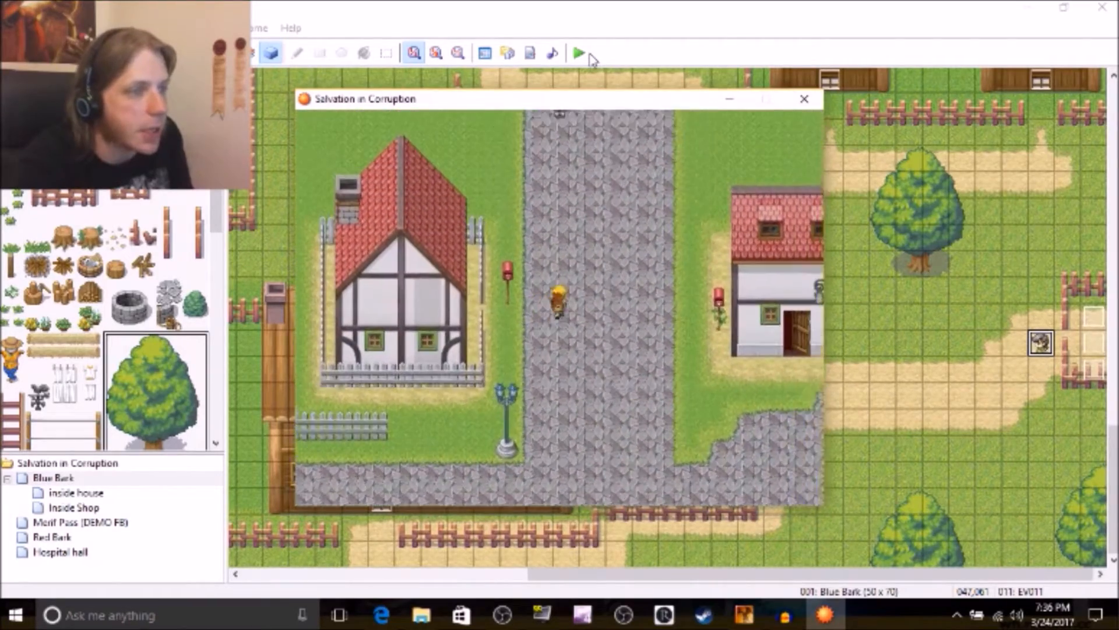
key(Right)
key(Up)
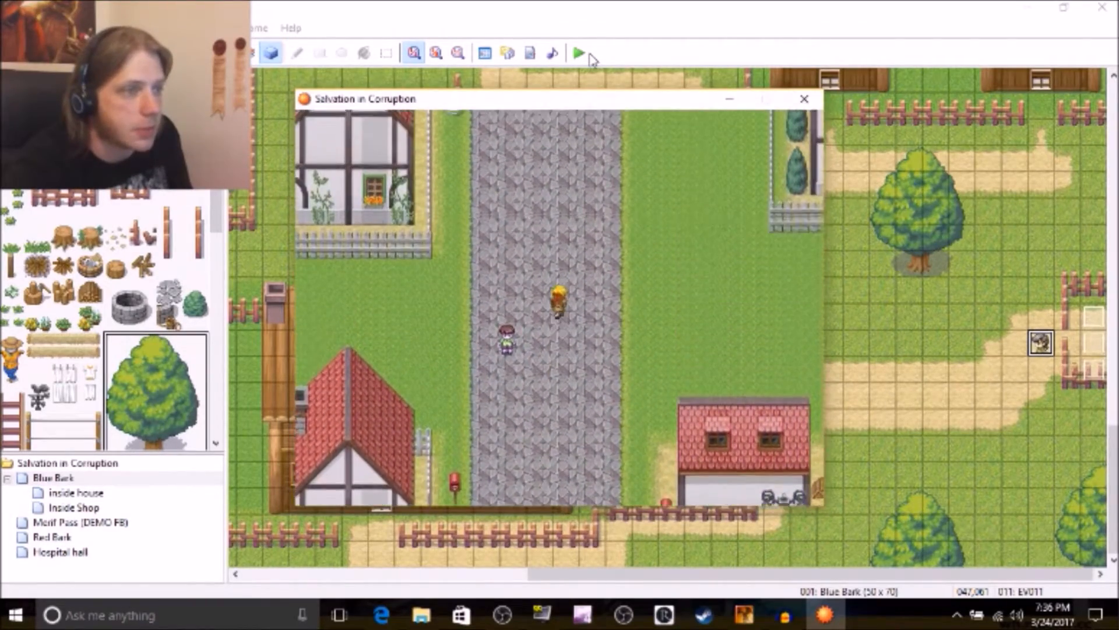
key(Up)
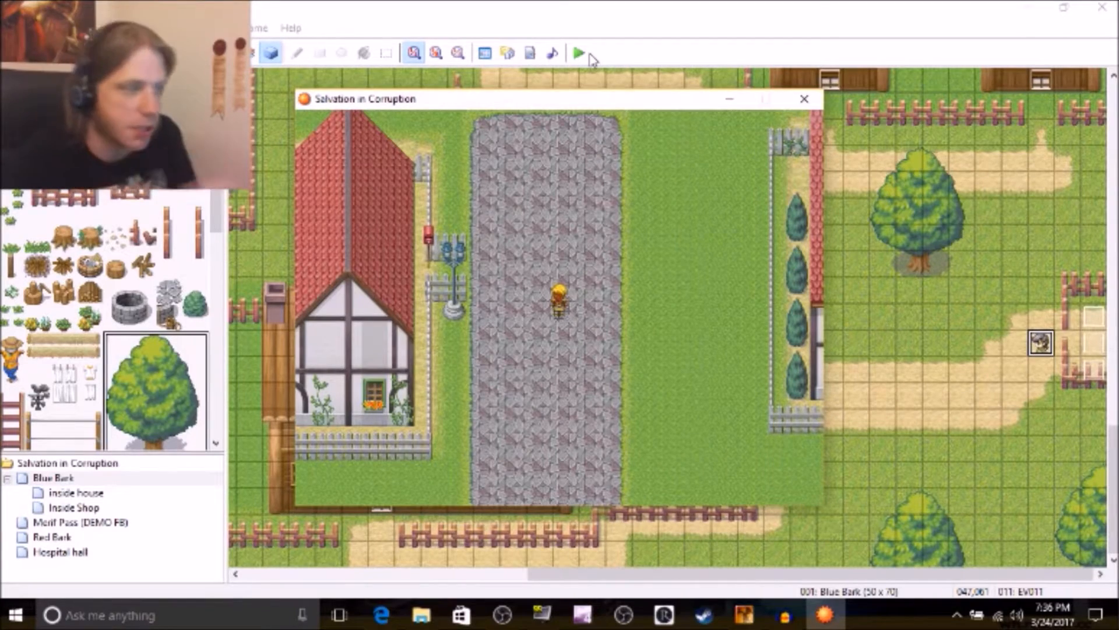
- Walk the hero east across the grass and through town to the two armored men on the lamp-lit stone lane
key(Right)
key(Up)
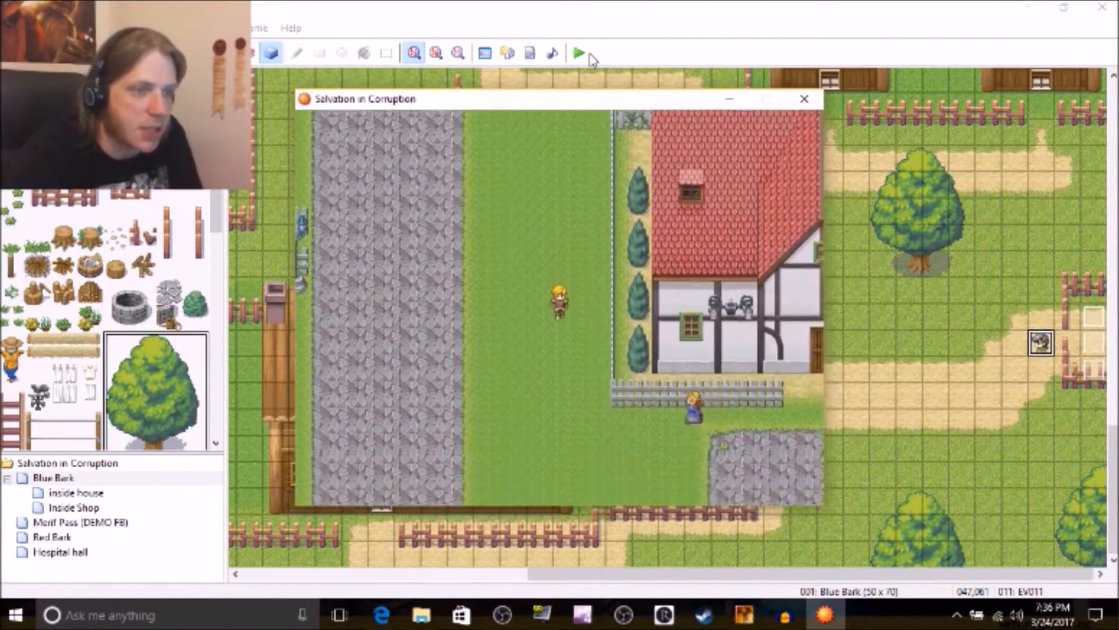
key(Right)
key(Down)
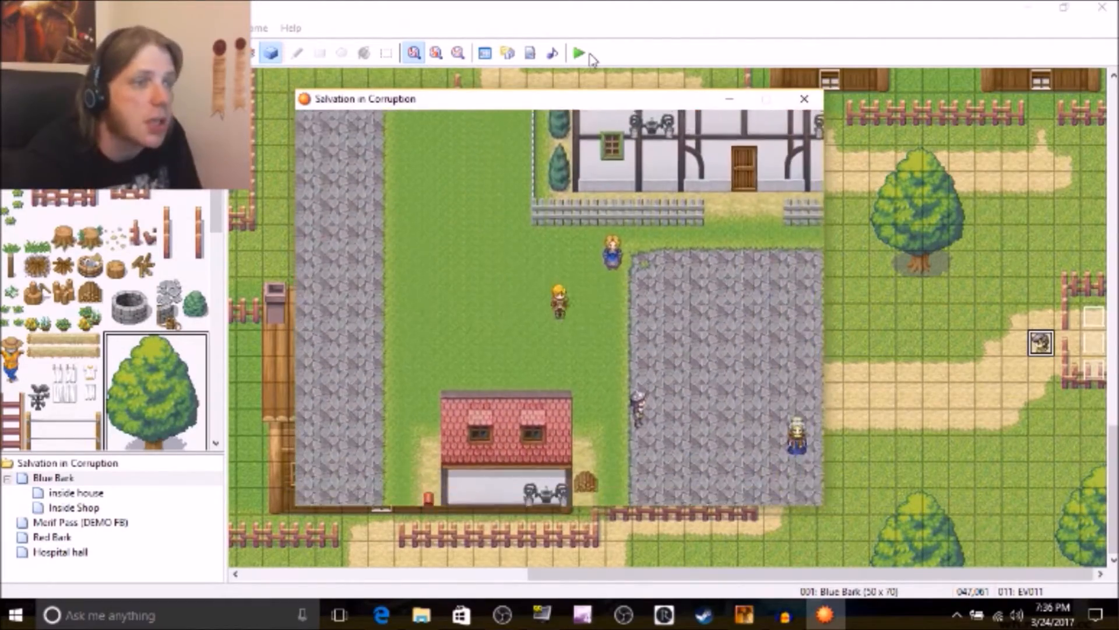
key(Right)
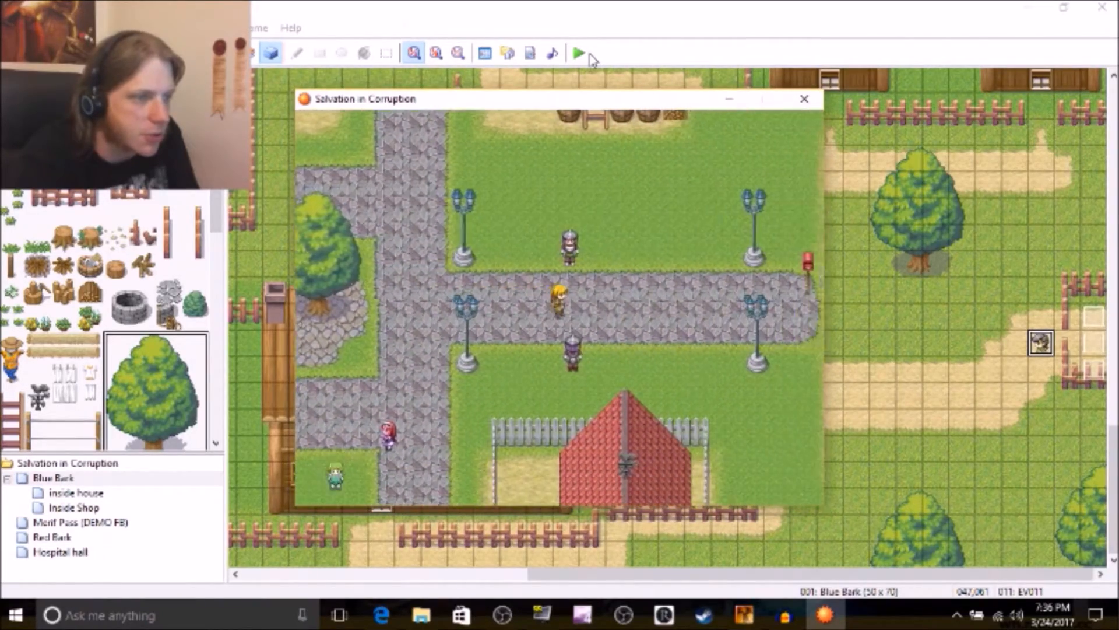
- Walk the hero east along the mossy stone lane, past the woman at its end, to the fenced plot of stone ruins
key(Right)
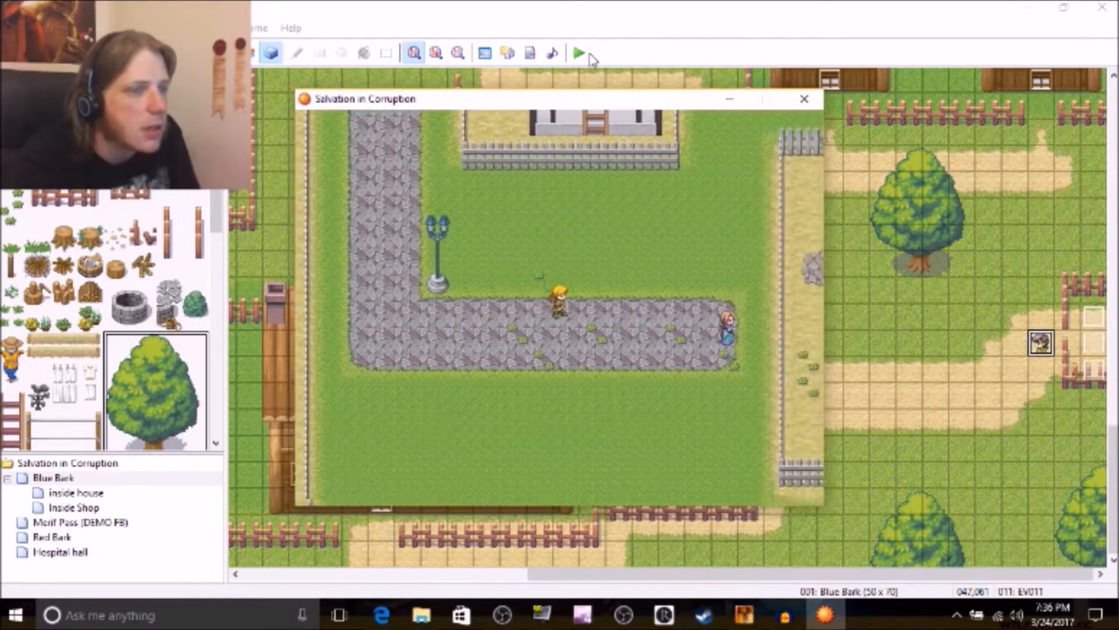
key(Right)
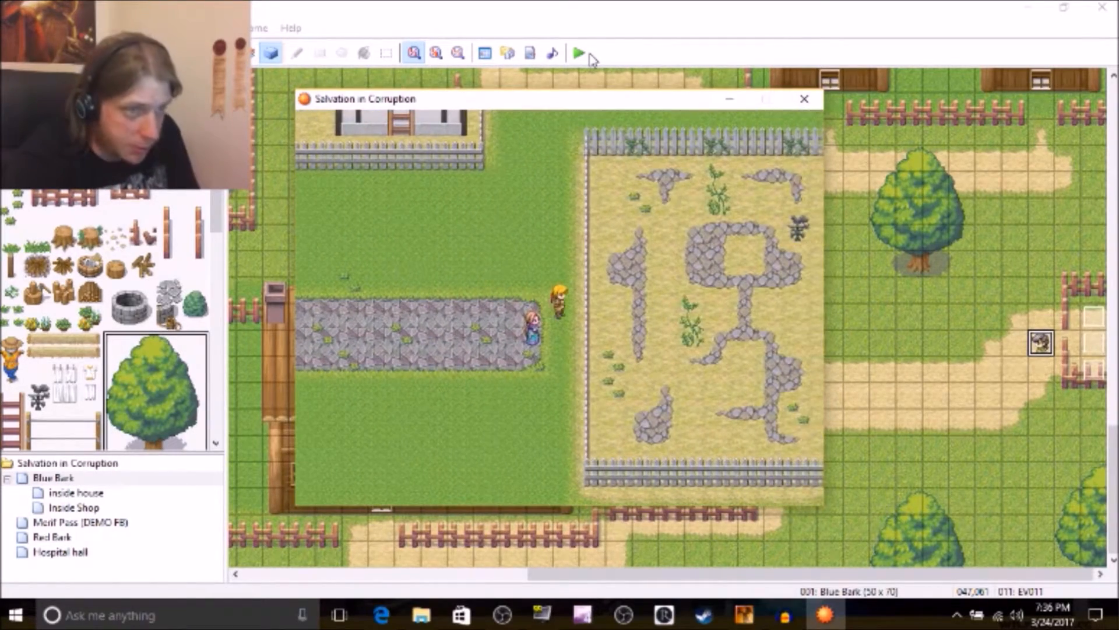
- Walk the hero back west through town, past the tree planter, to the plaza in front of the fenced pond
key(Left)
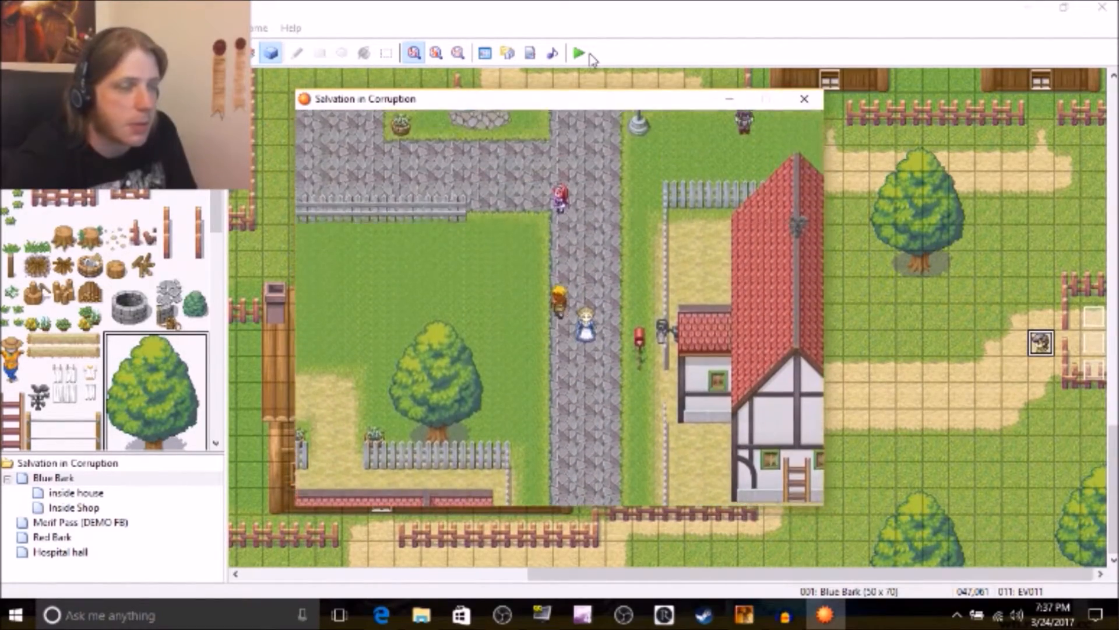
key(Left)
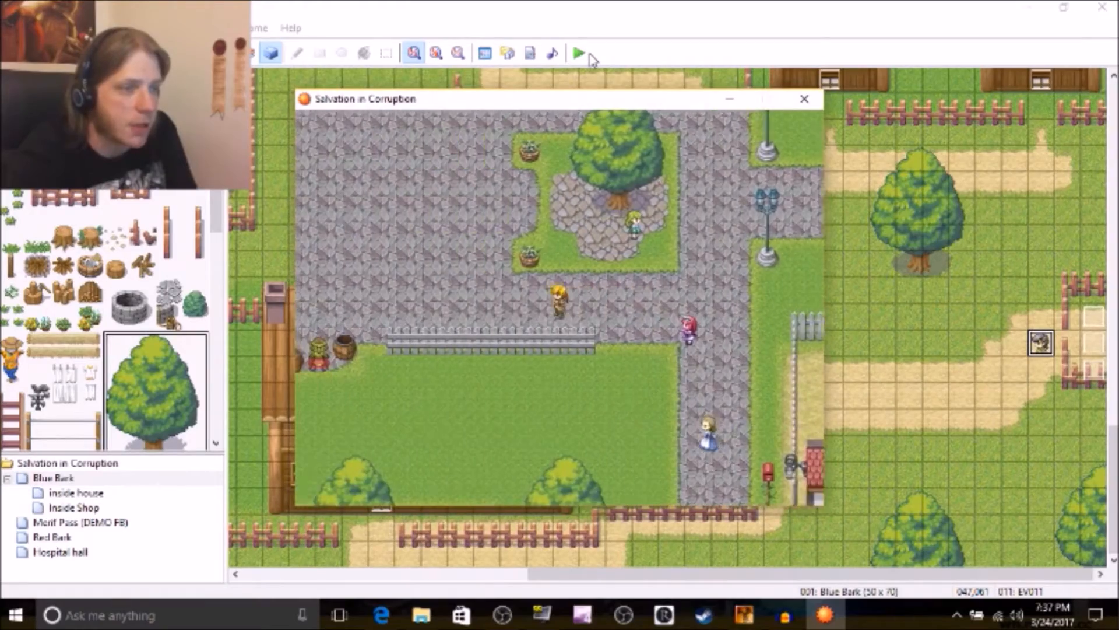
key(Left)
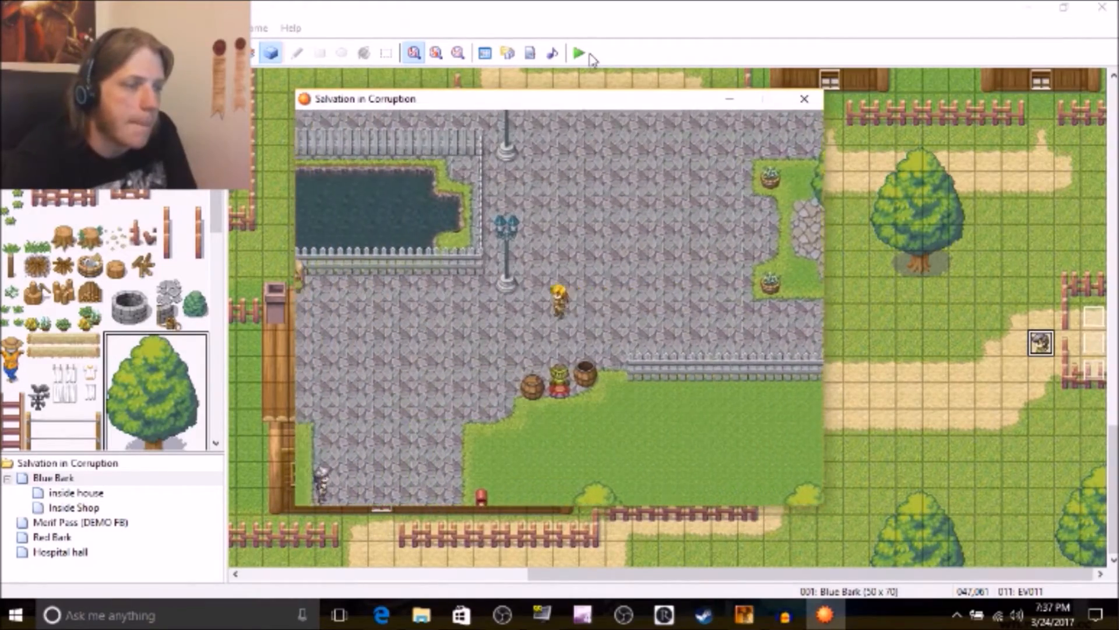
key(Left)
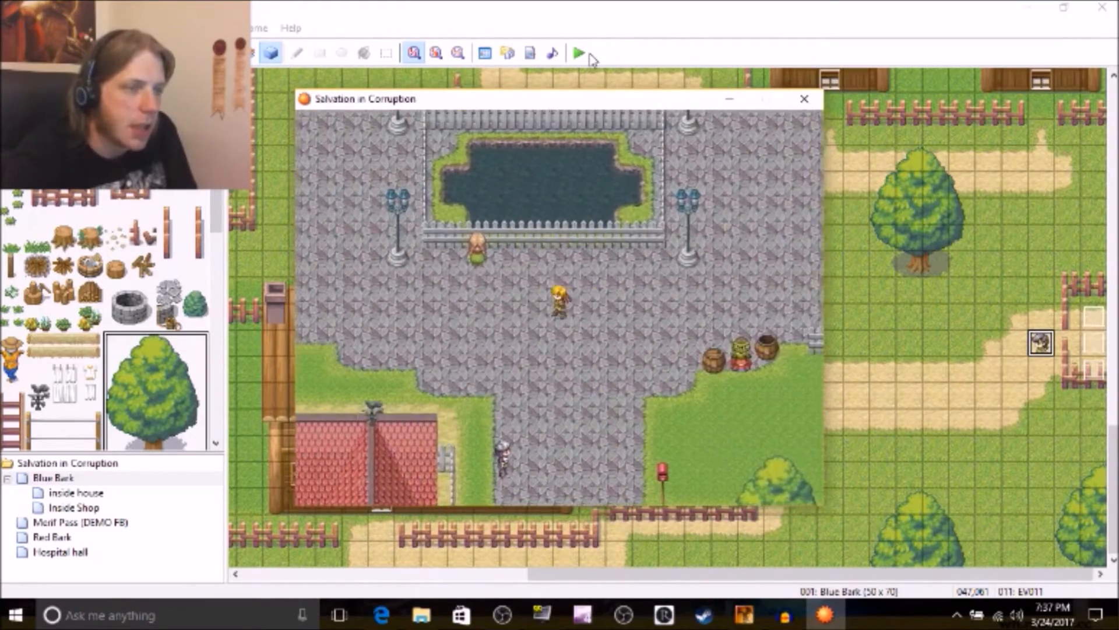